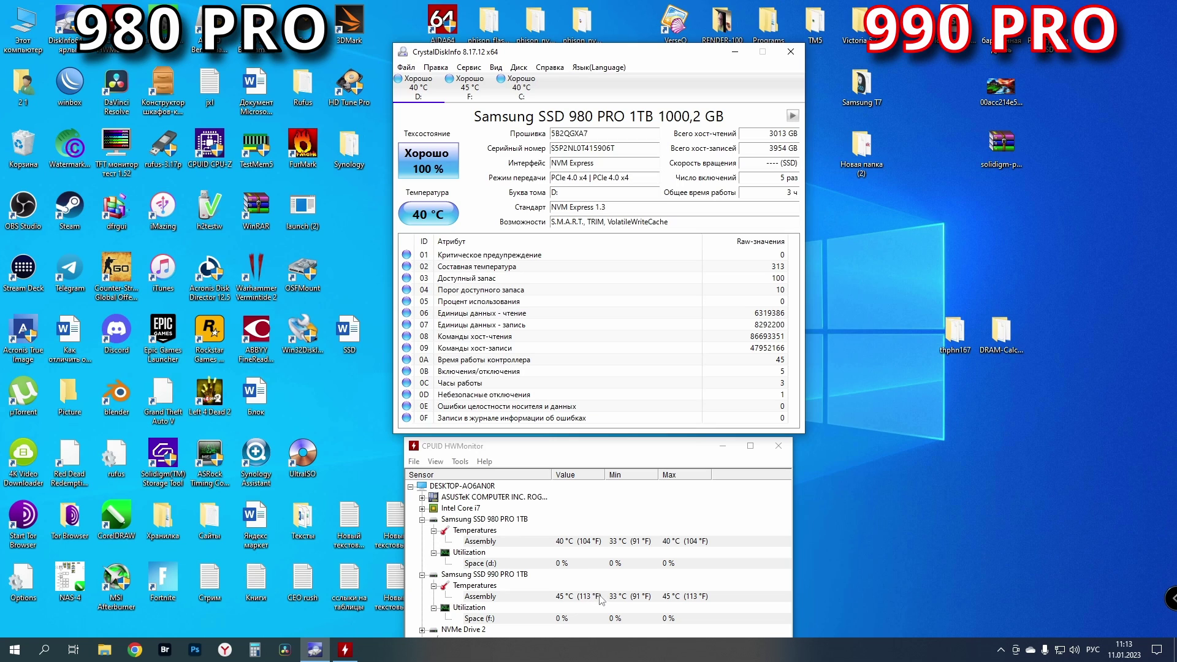
- Open two CrystalDiskMark windows and place one under the 980 PRO label and the other under the 990 PRO label
left_click(606, 447)
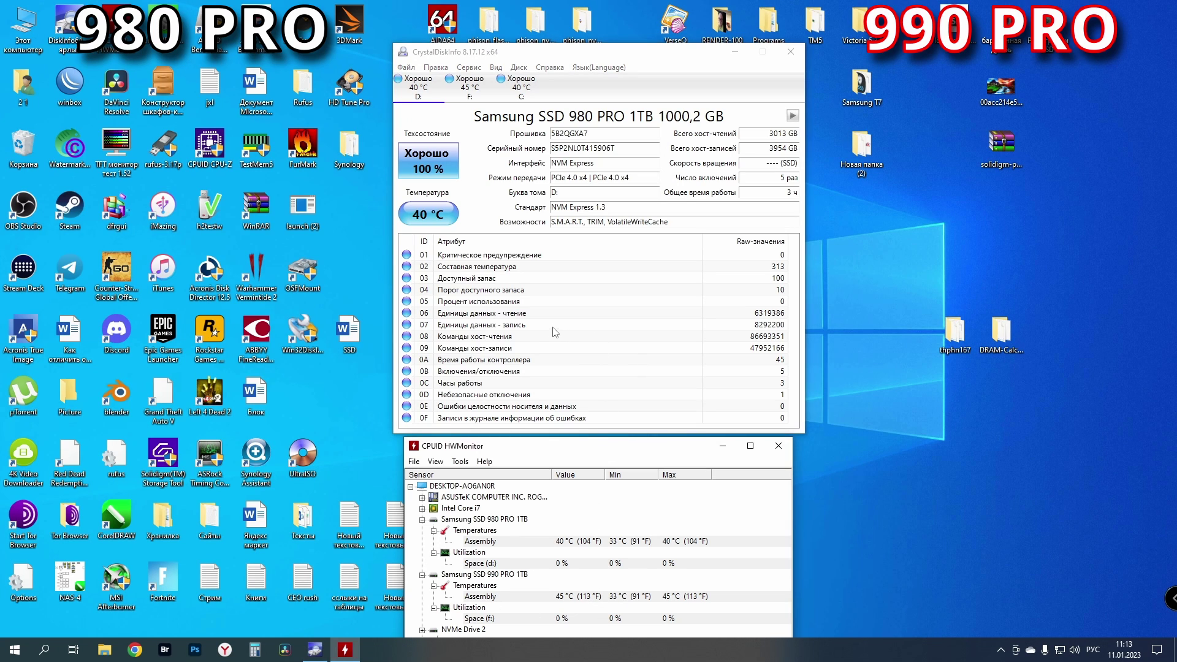
double_click(163, 21)
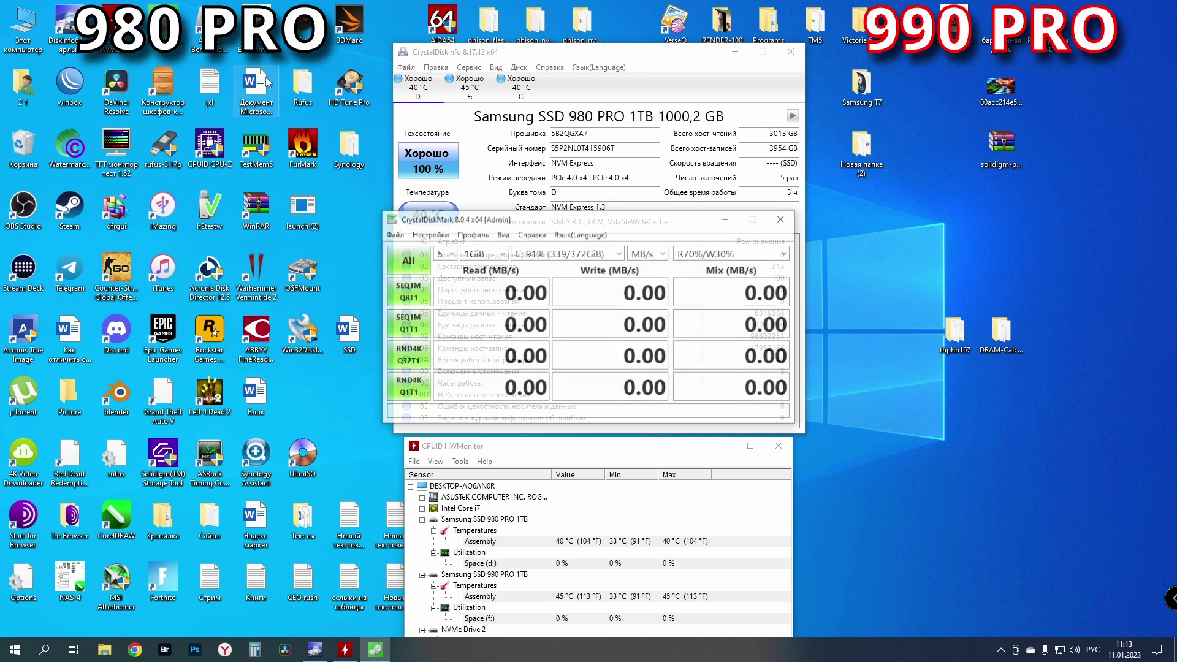
left_click_drag(530, 221, 164, 73)
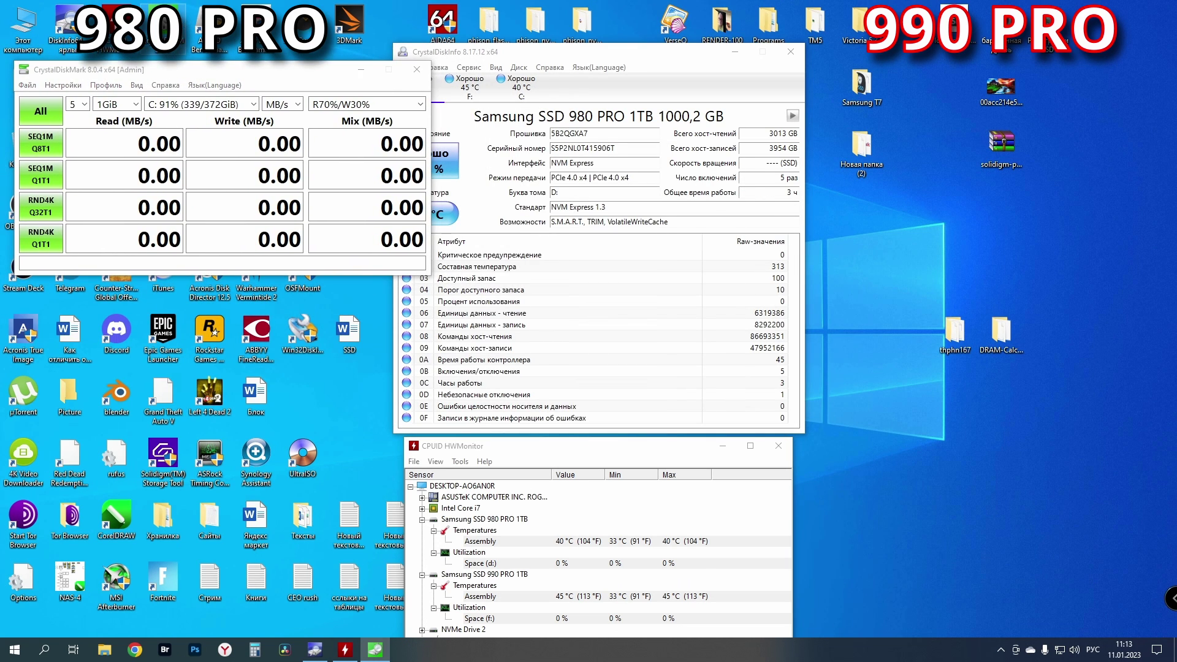
left_click_drag(538, 223, 904, 75)
- Set the test drive to D: in the 980 PRO CrystalDiskMark window and to F: in the 990 PRO one
left_click(170, 106)
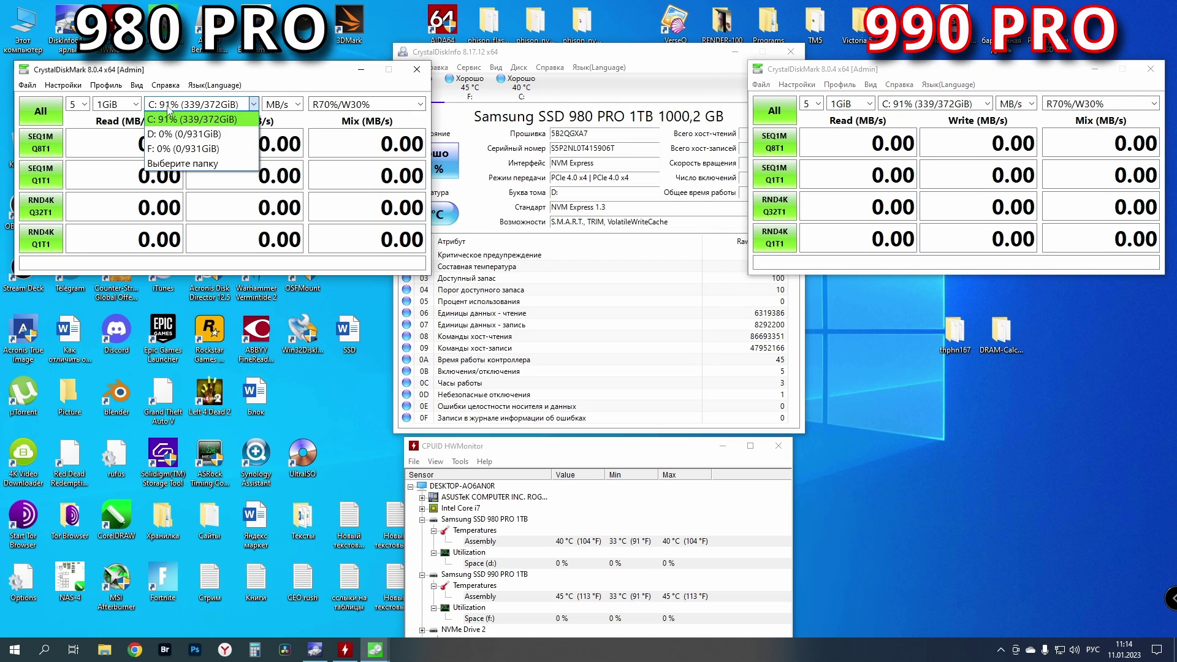
left_click(165, 135)
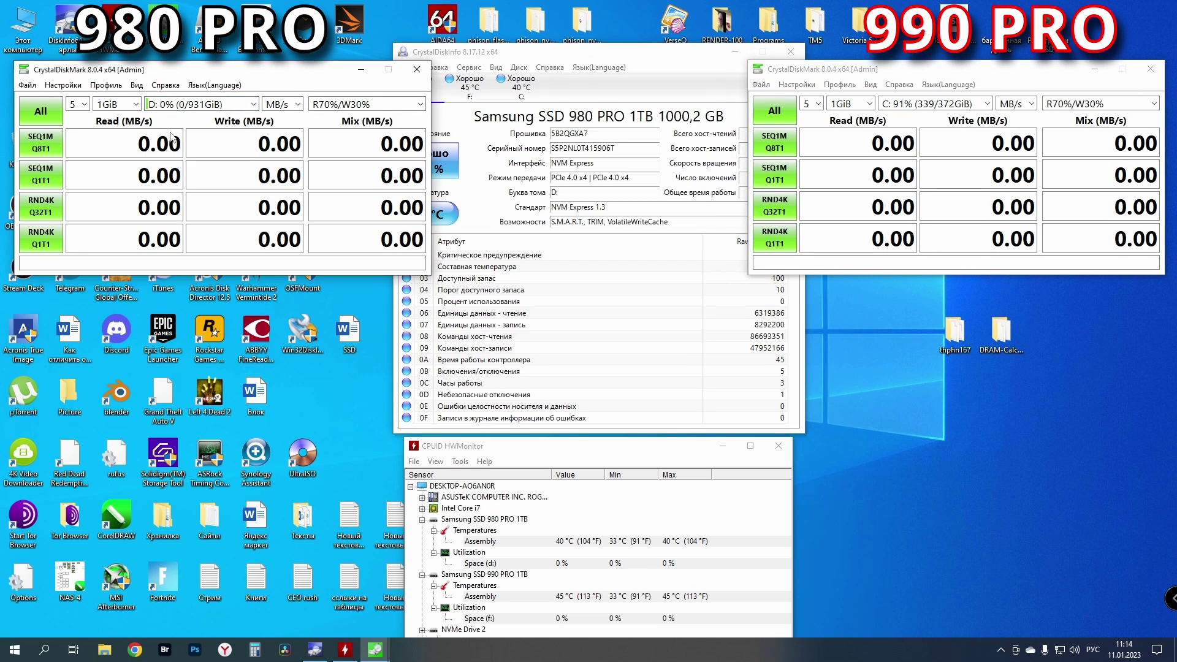
left_click(572, 54)
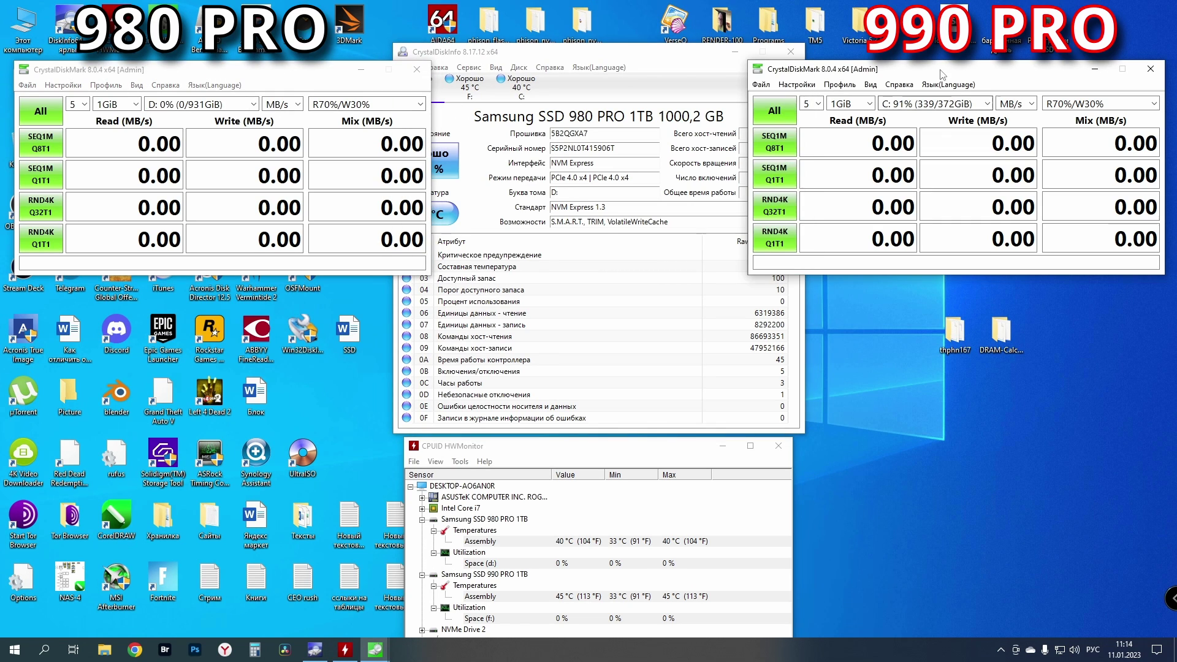
left_click(943, 104)
left_click(932, 147)
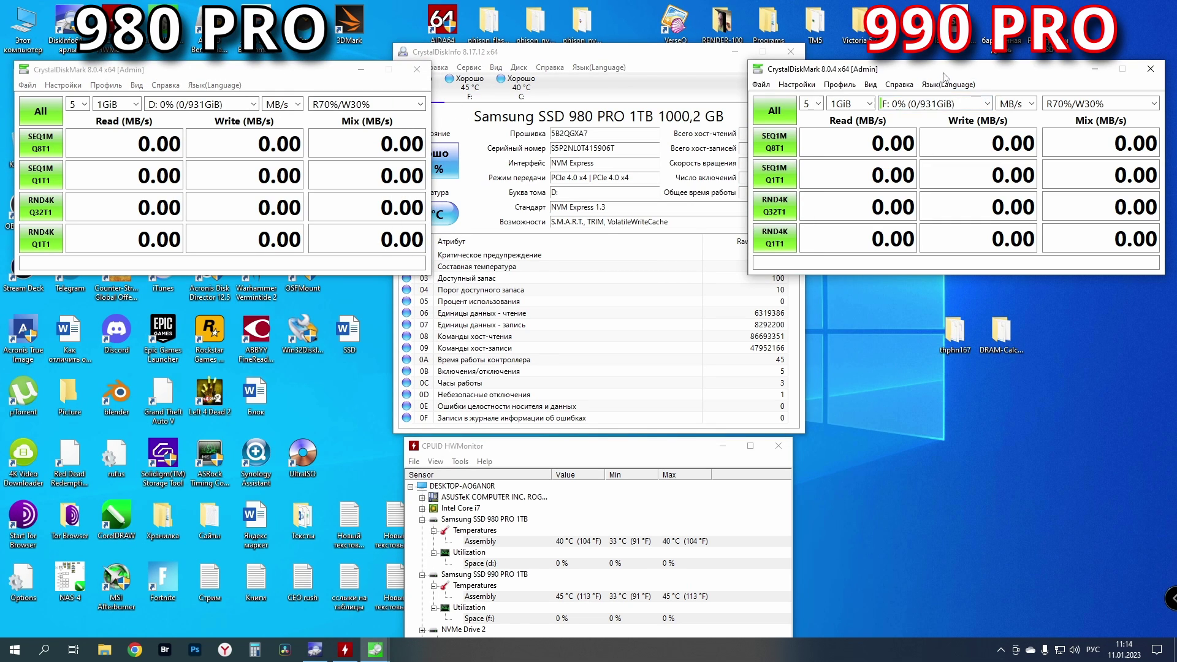
left_click(200, 68)
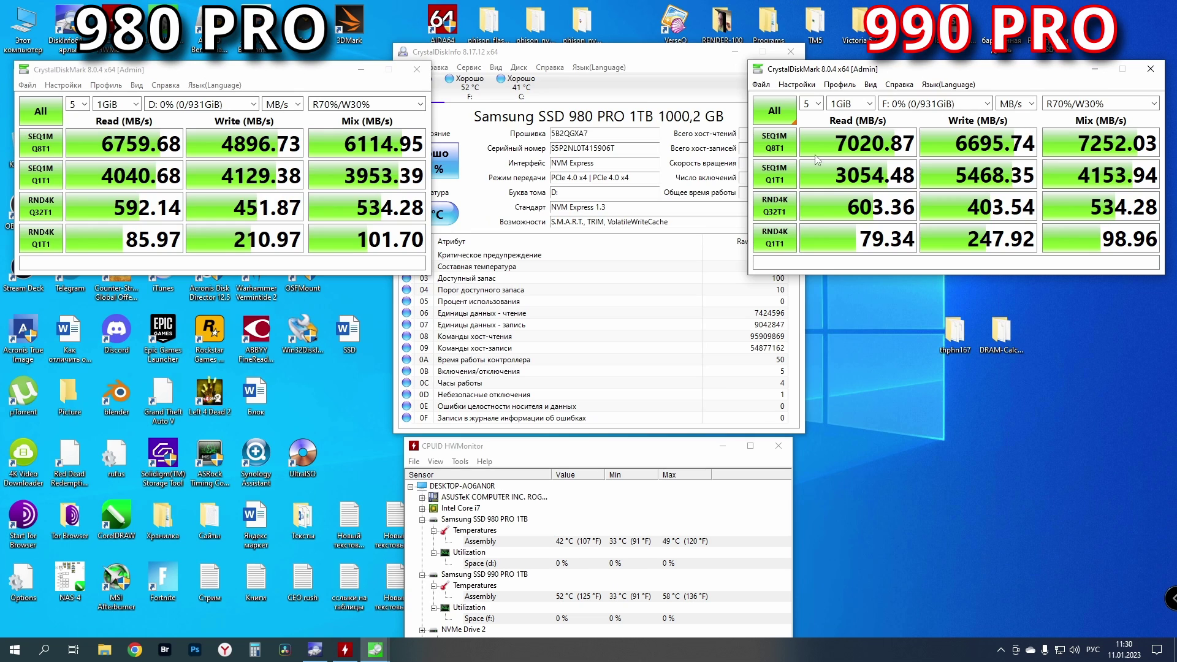
- Open two AS SSD Benchmark windows and place one below each CrystalDiskMark window
double_click(226, 53)
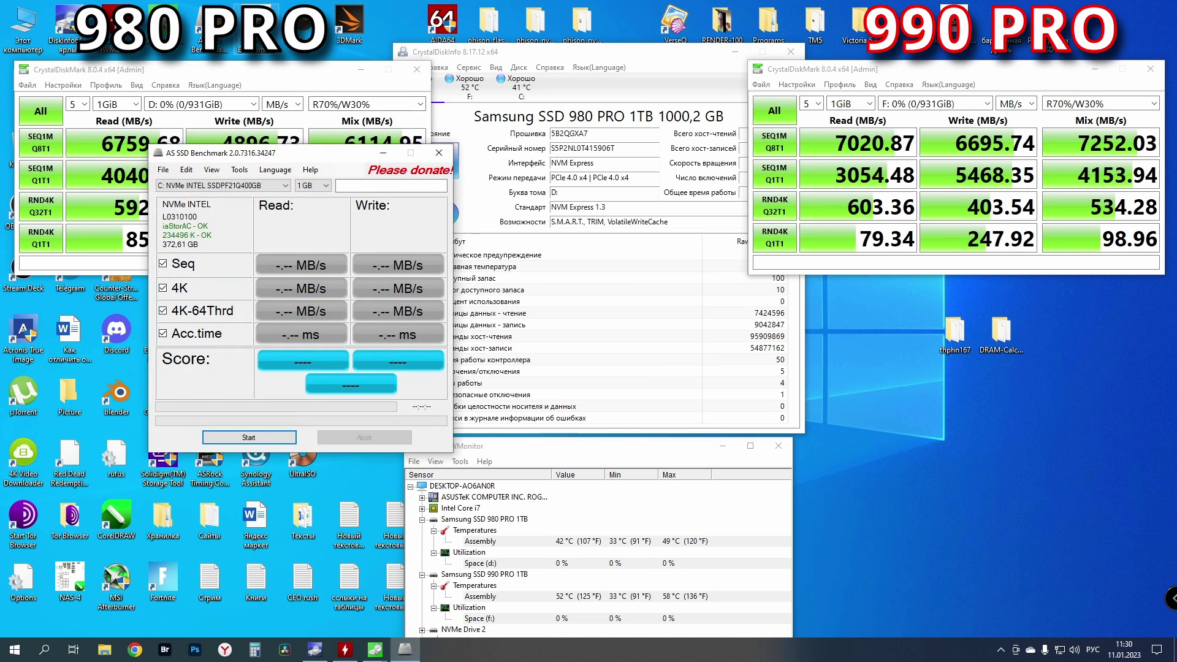
double_click(226, 52)
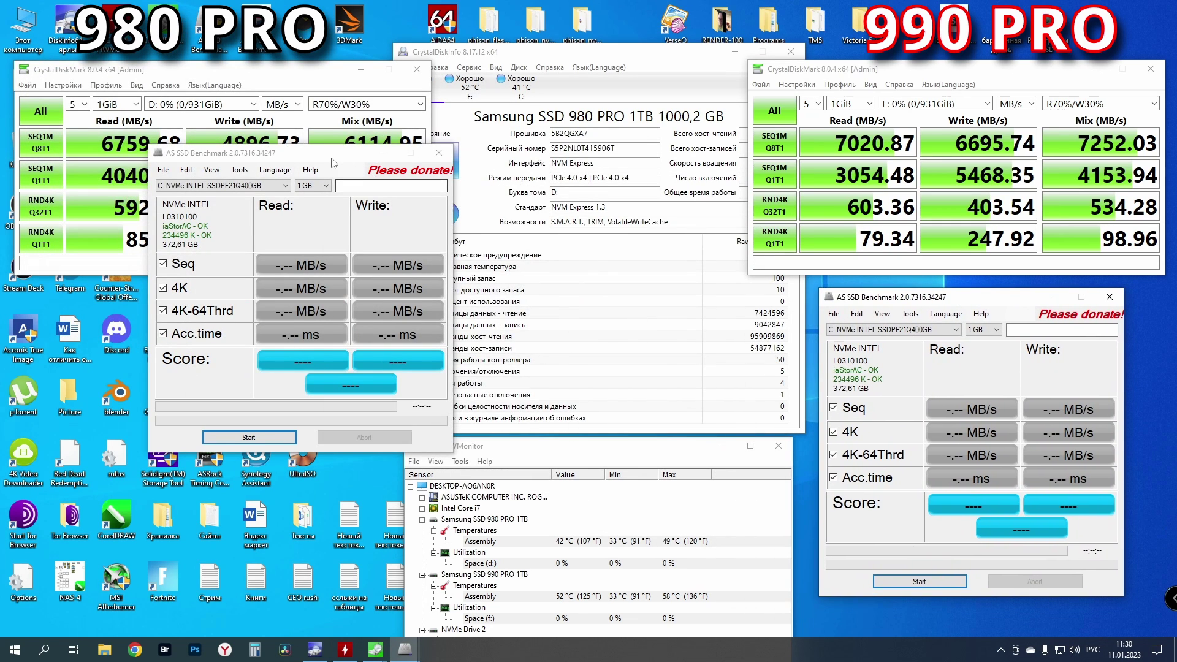
left_click_drag(332, 161, 246, 300)
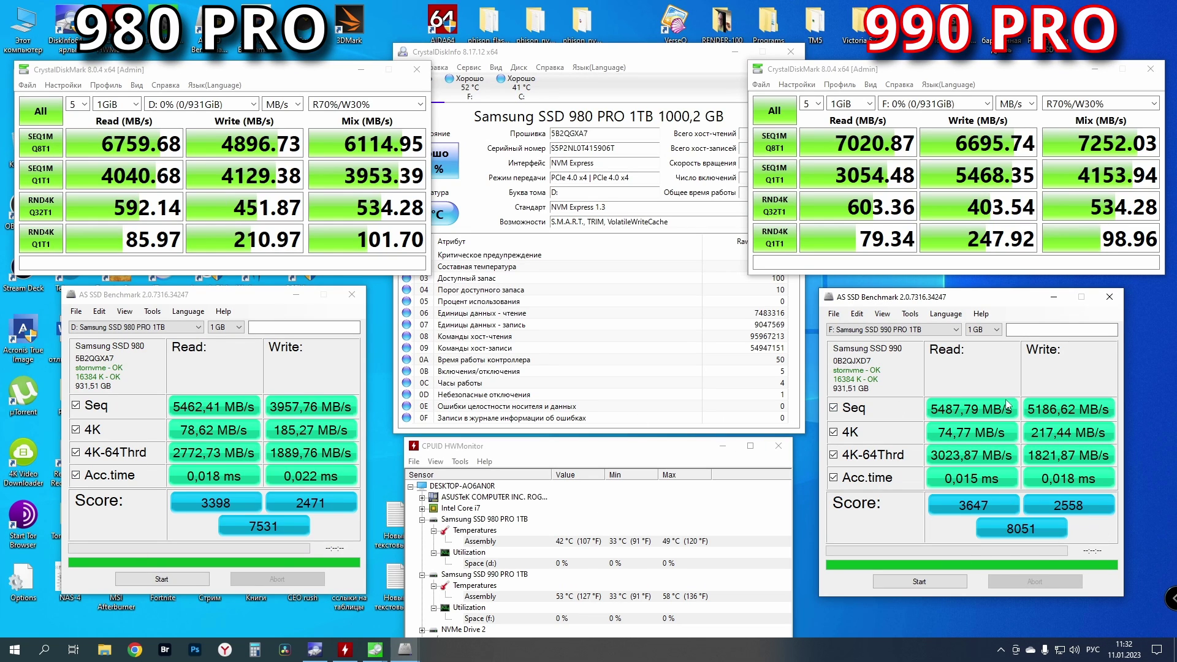
mouse_move(1056, 409)
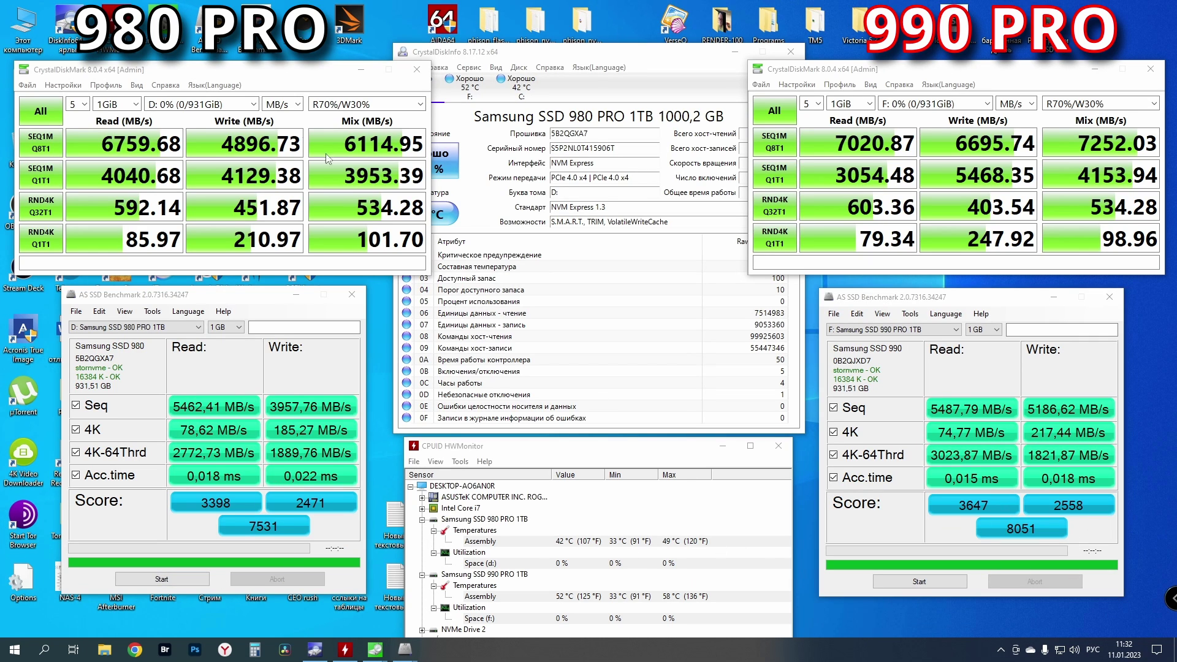
- Open two ATTO Disk Benchmark windows, place one on each drive's side, and choose drive D: for the 980 PRO
double_click(257, 31)
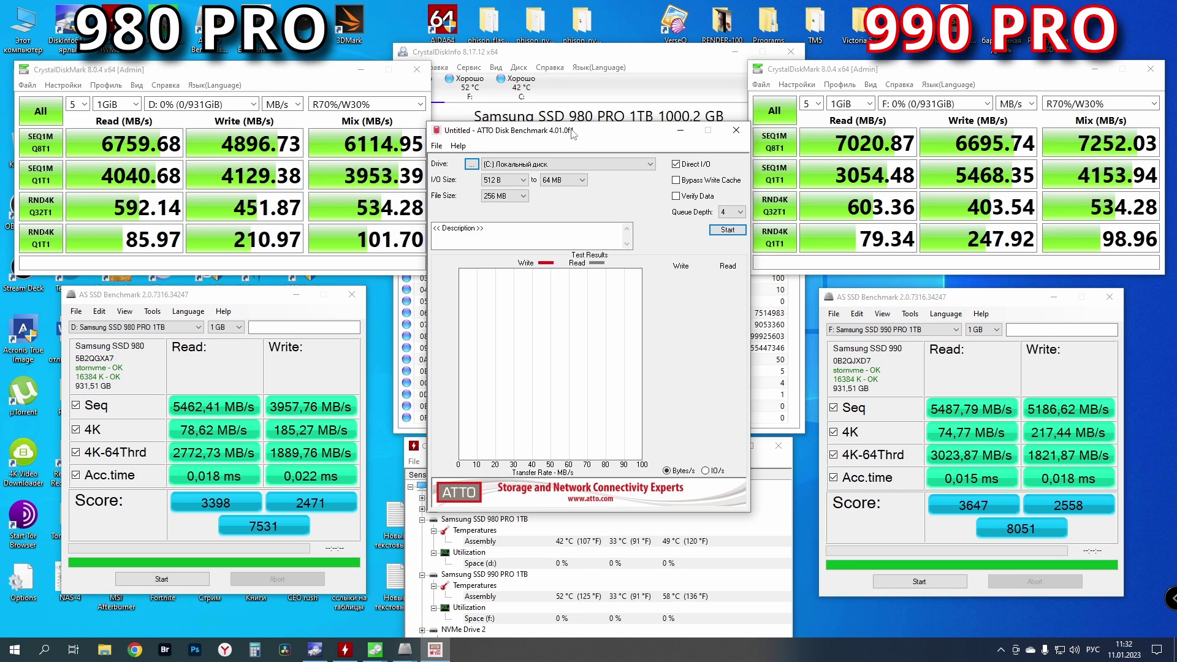
left_click_drag(576, 138, 221, 252)
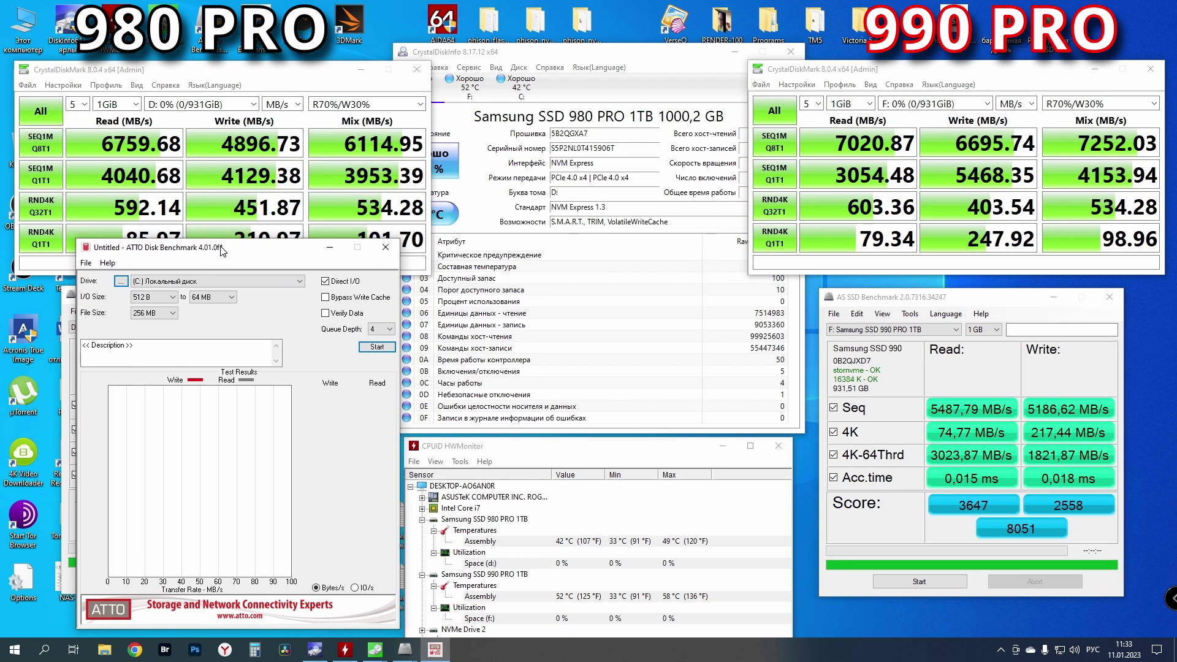
double_click(258, 27)
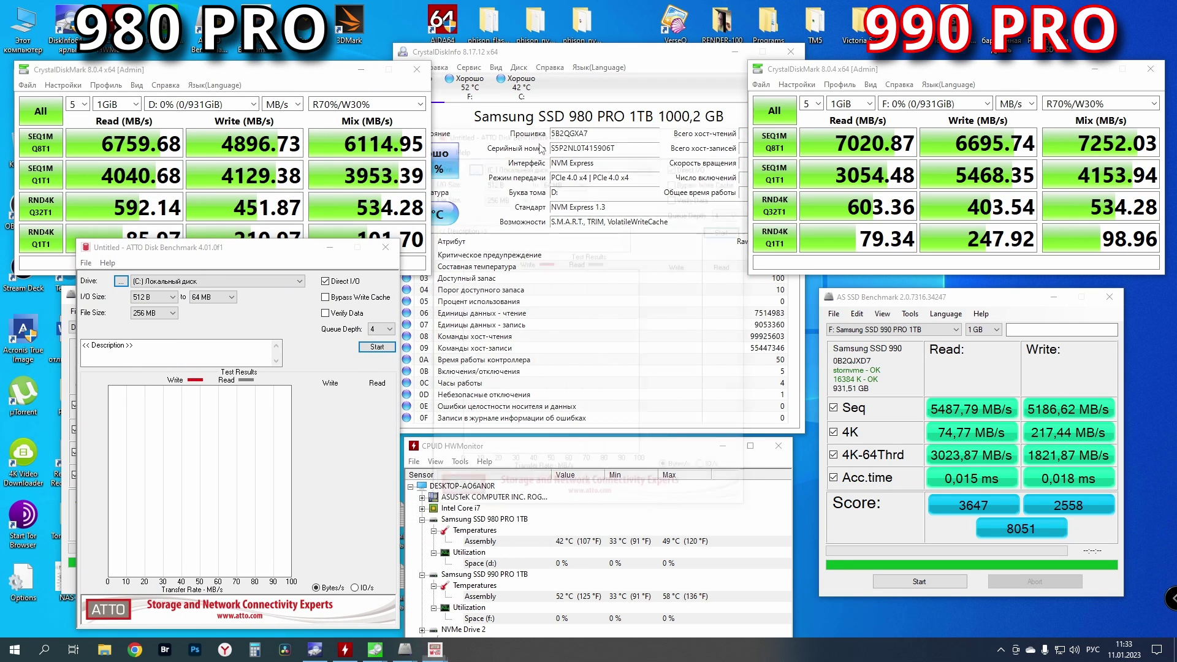
left_click_drag(646, 137, 1044, 253)
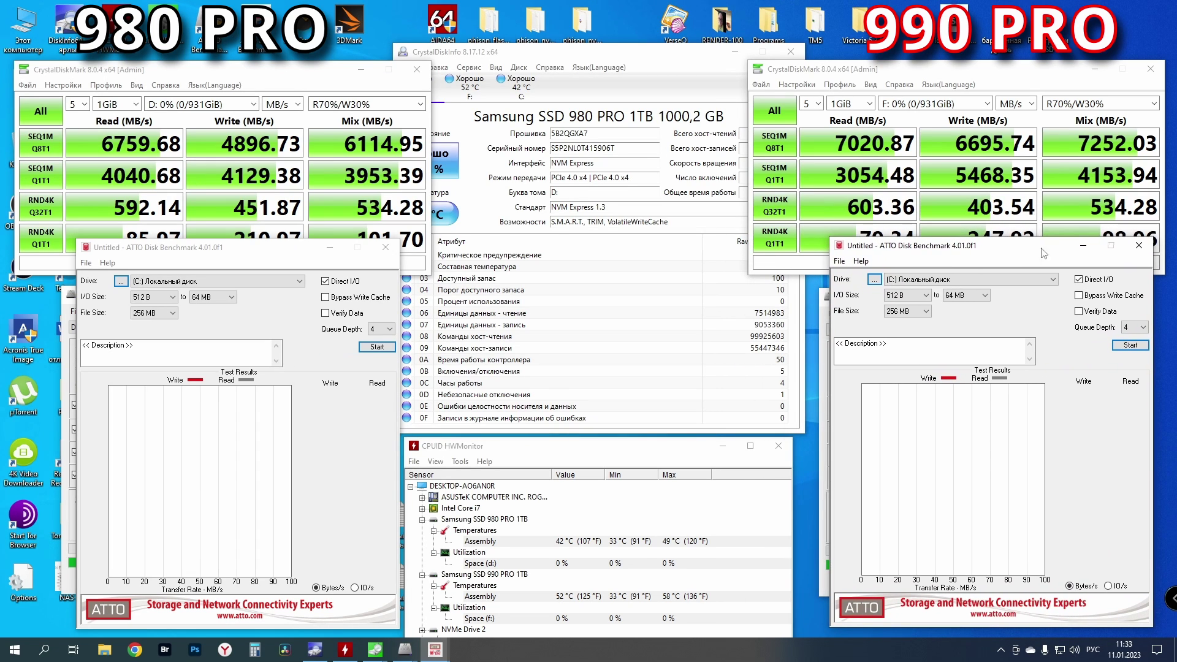
left_click(188, 283)
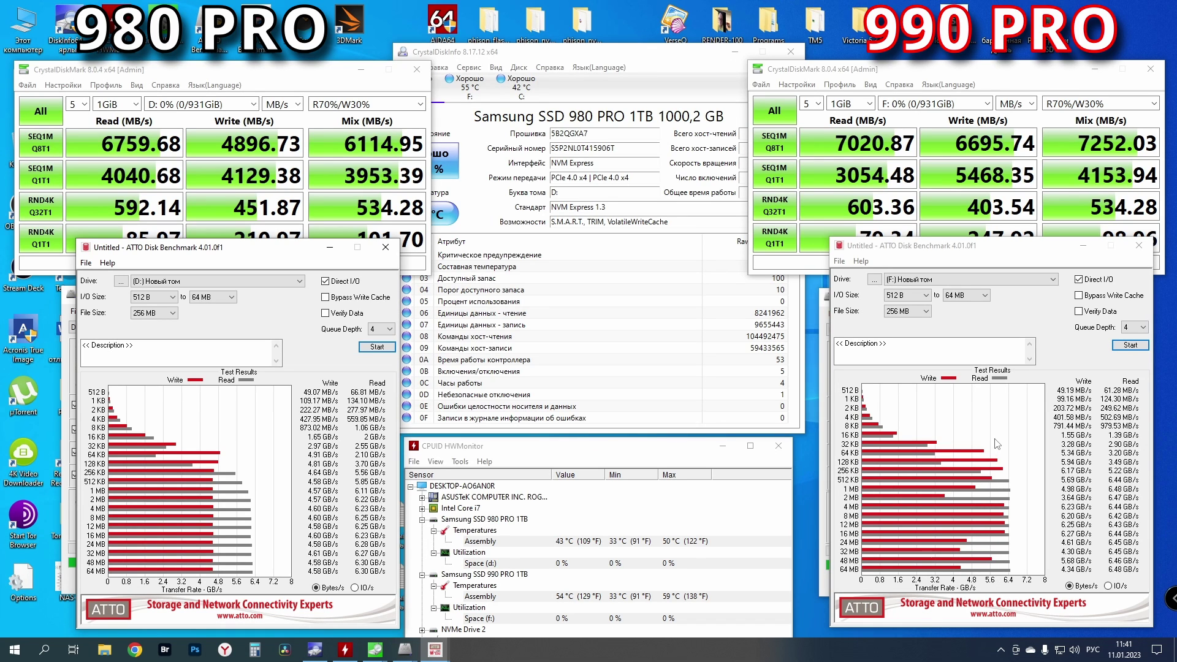
- Close 3DMark and minimize the ATTO, AS SSD and CrystalDiskMark windows to clear the desktop
left_click(1083, 248)
left_click(329, 249)
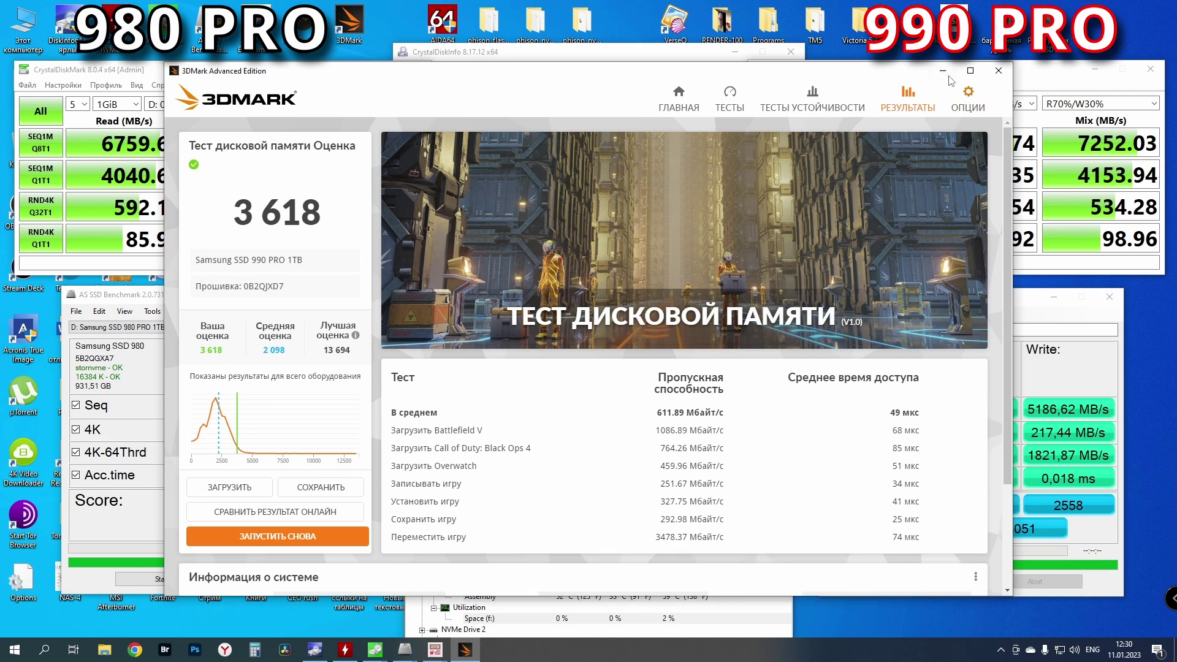
left_click(998, 72)
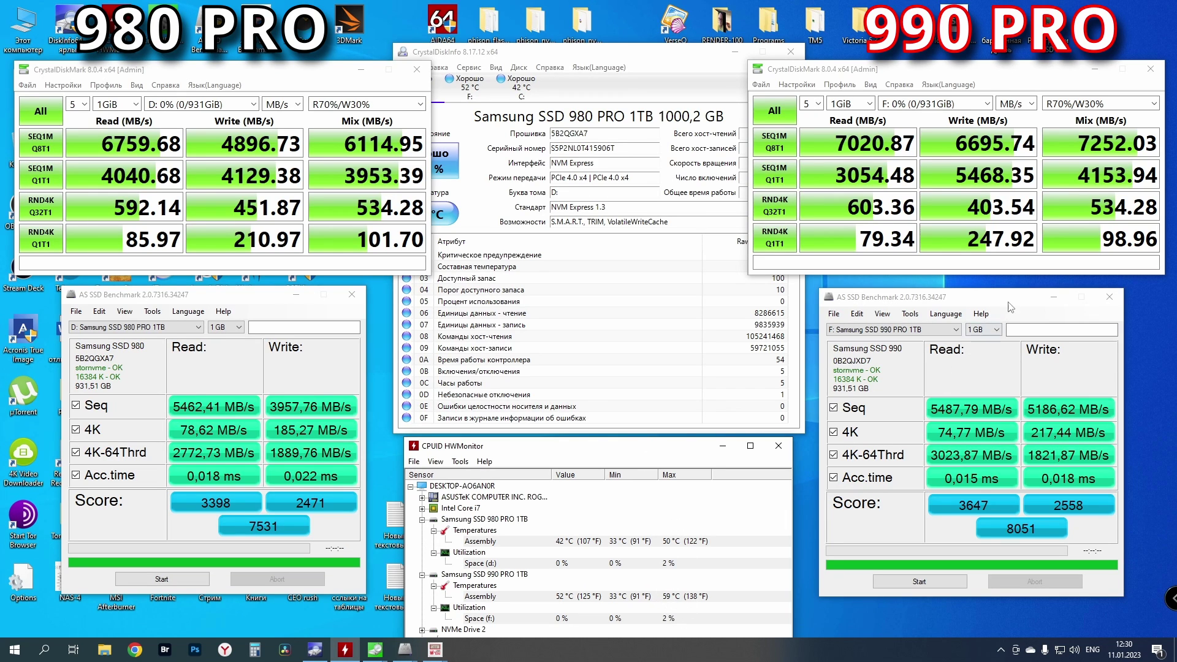
left_click(1053, 302)
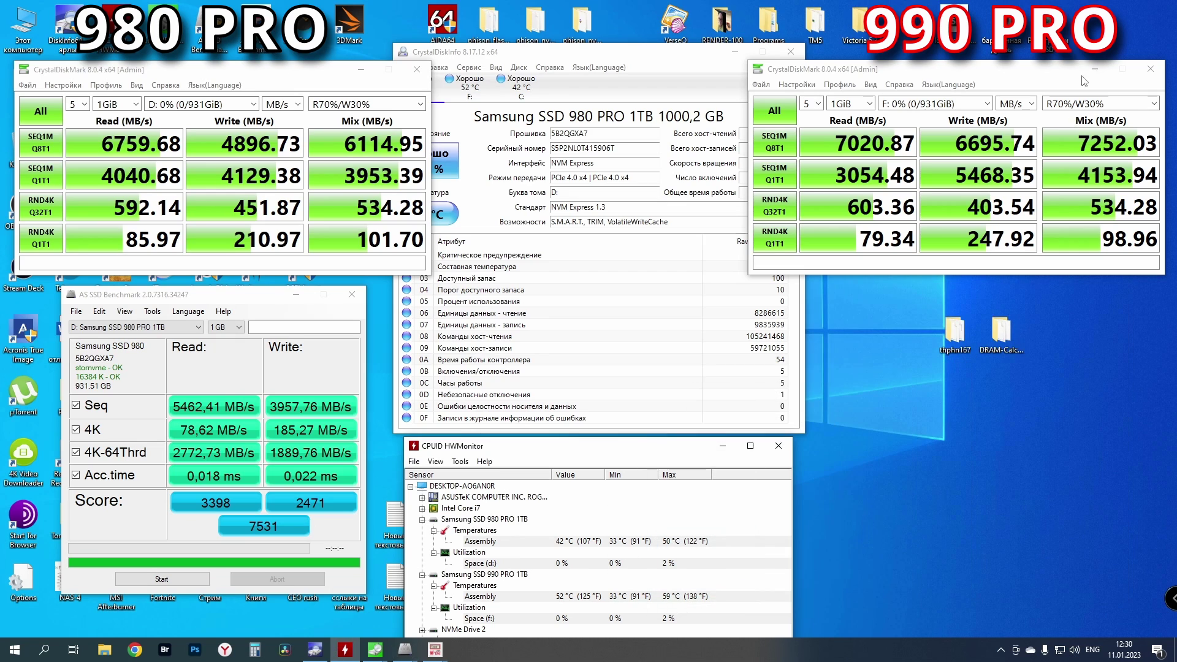
left_click(1095, 69)
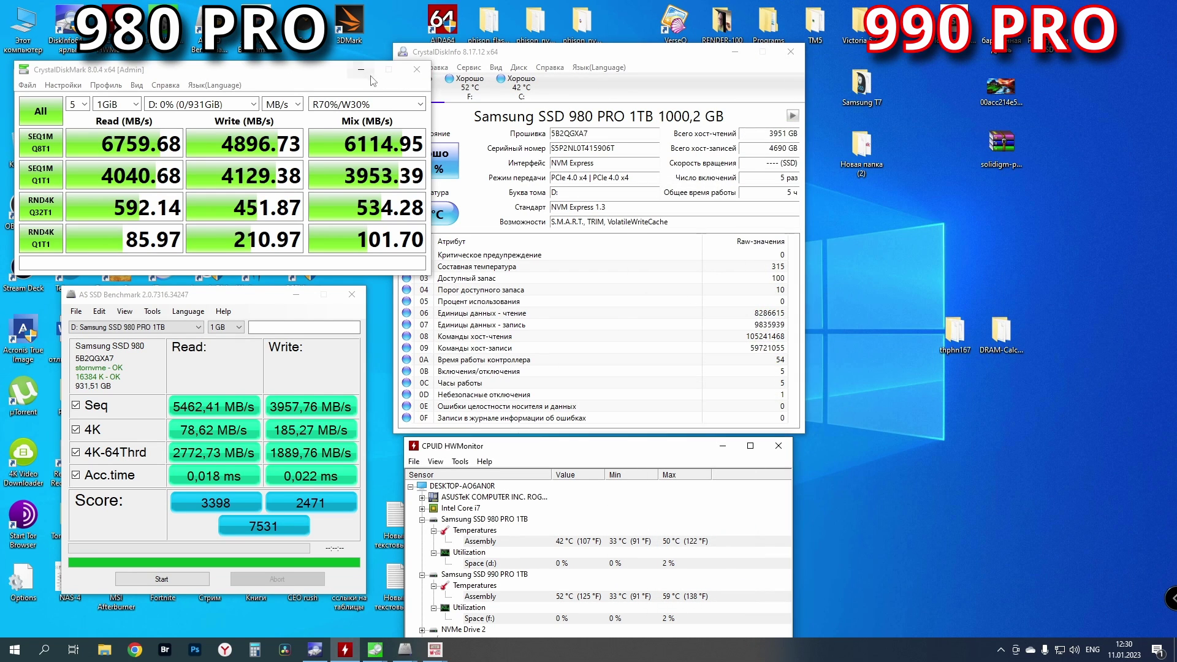
left_click(361, 69)
left_click(301, 303)
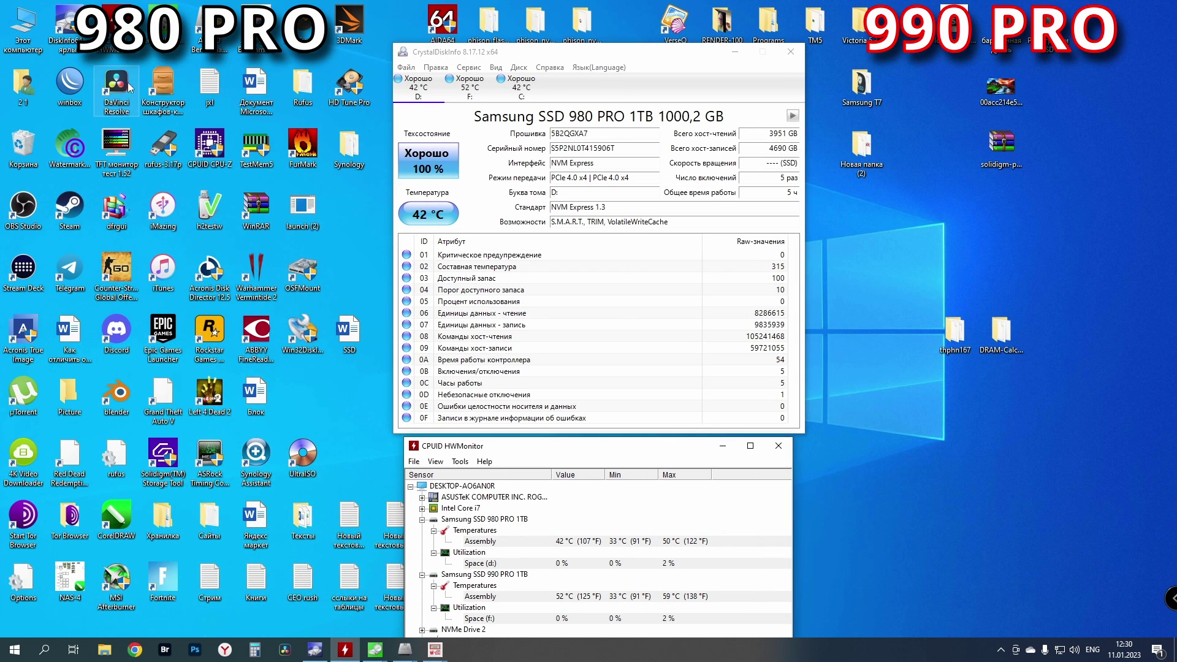
- Open drive D: in a File Explorer window, narrow it, and place it on the 980 PRO side
left_click(722, 25)
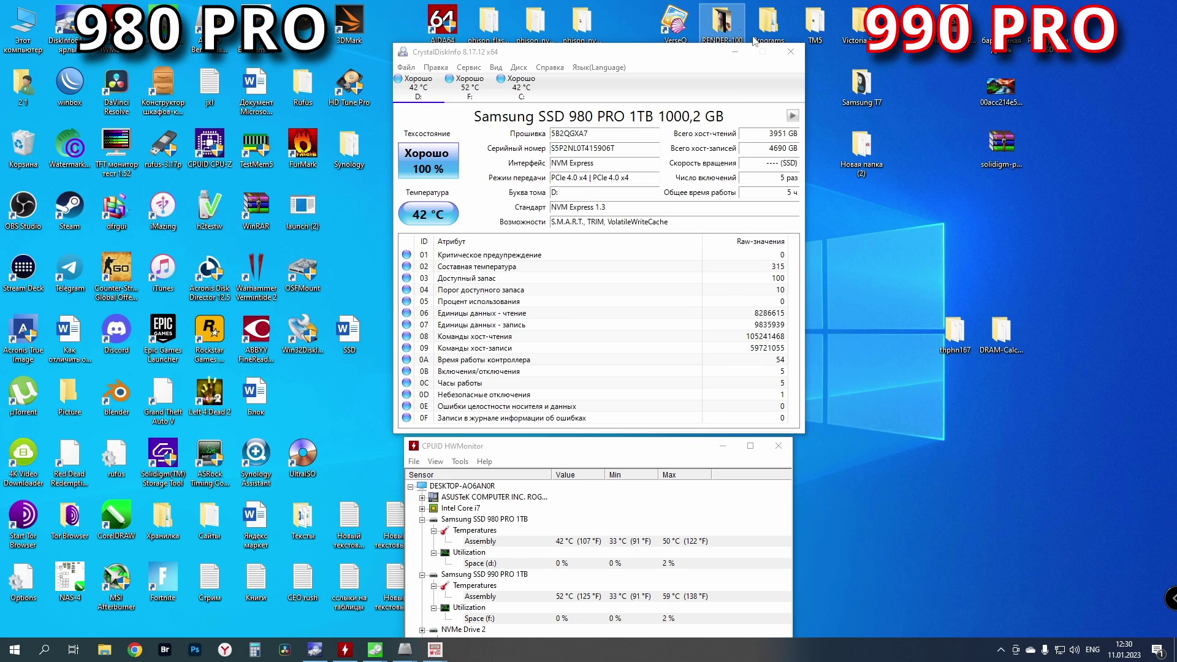
key("super+e")
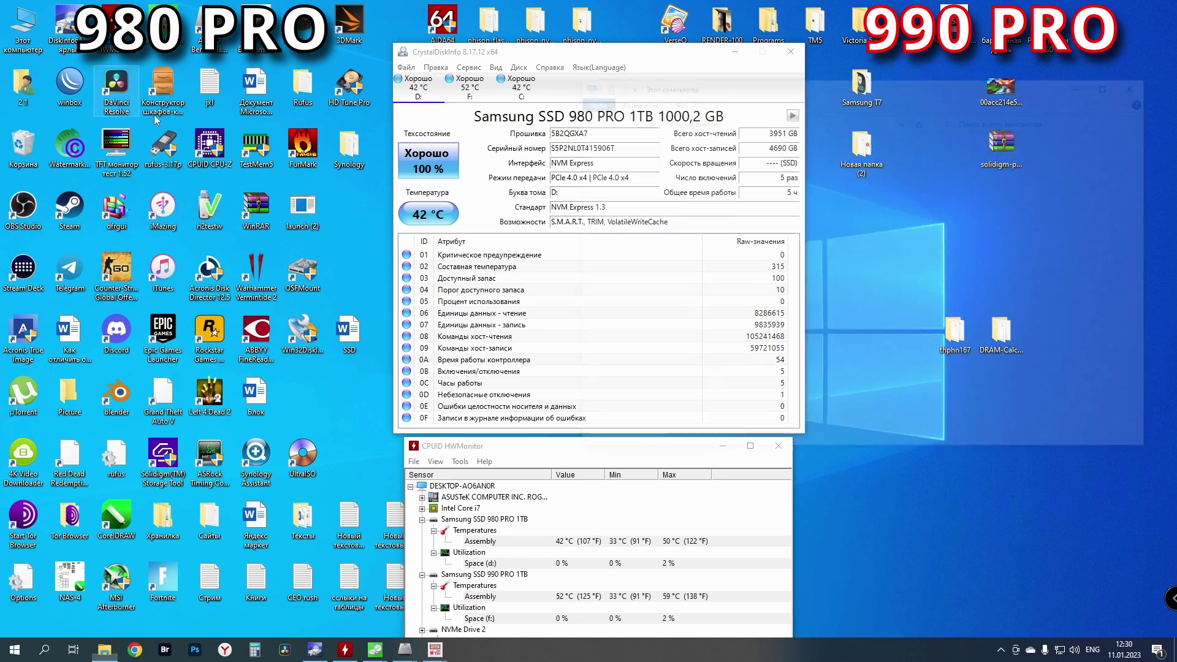
left_click_drag(895, 94, 561, 211)
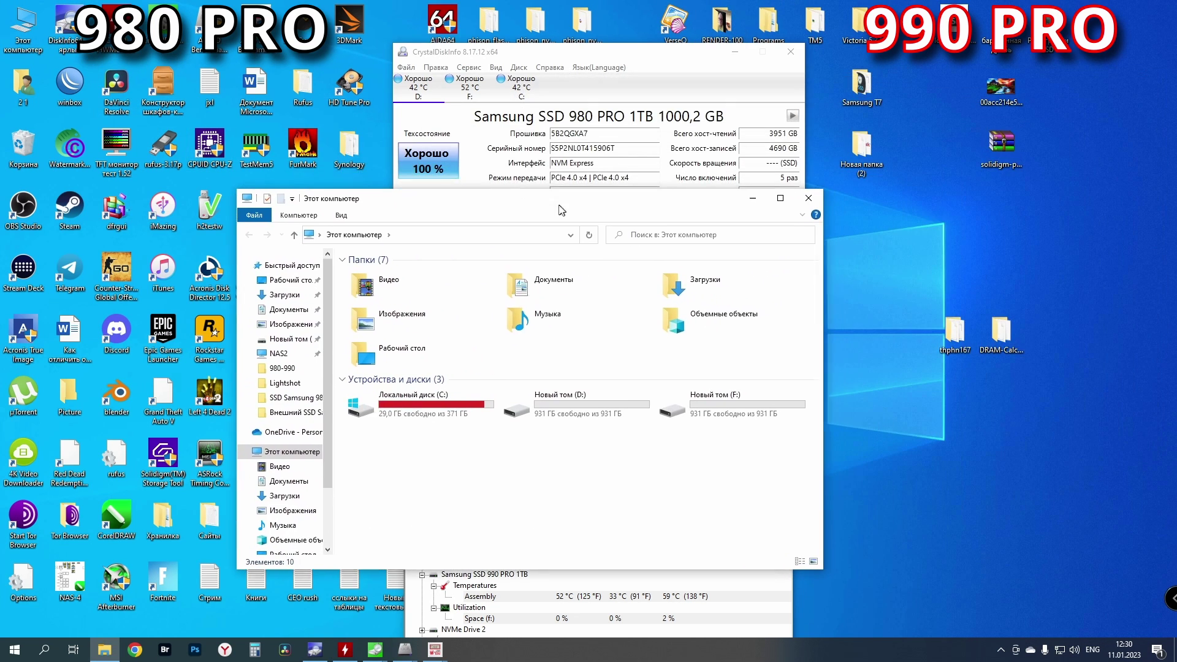
double_click(555, 405)
left_click_drag(822, 361, 587, 361)
left_click_drag(373, 205, 161, 237)
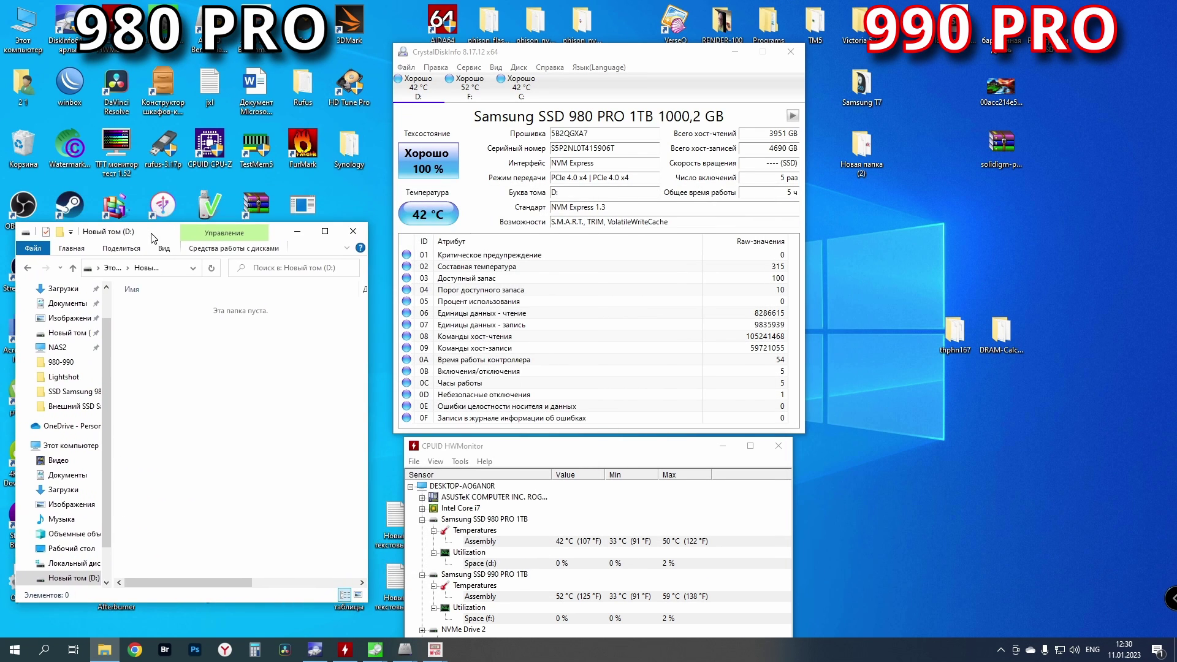
- Open a second File Explorer window on the 990 PRO side and show drive F: in it
key("super+e")
left_click_drag(244, 242, 1027, 229)
scroll(1025, 552, "down", 2)
left_click(1025, 578)
double_click(1026, 576)
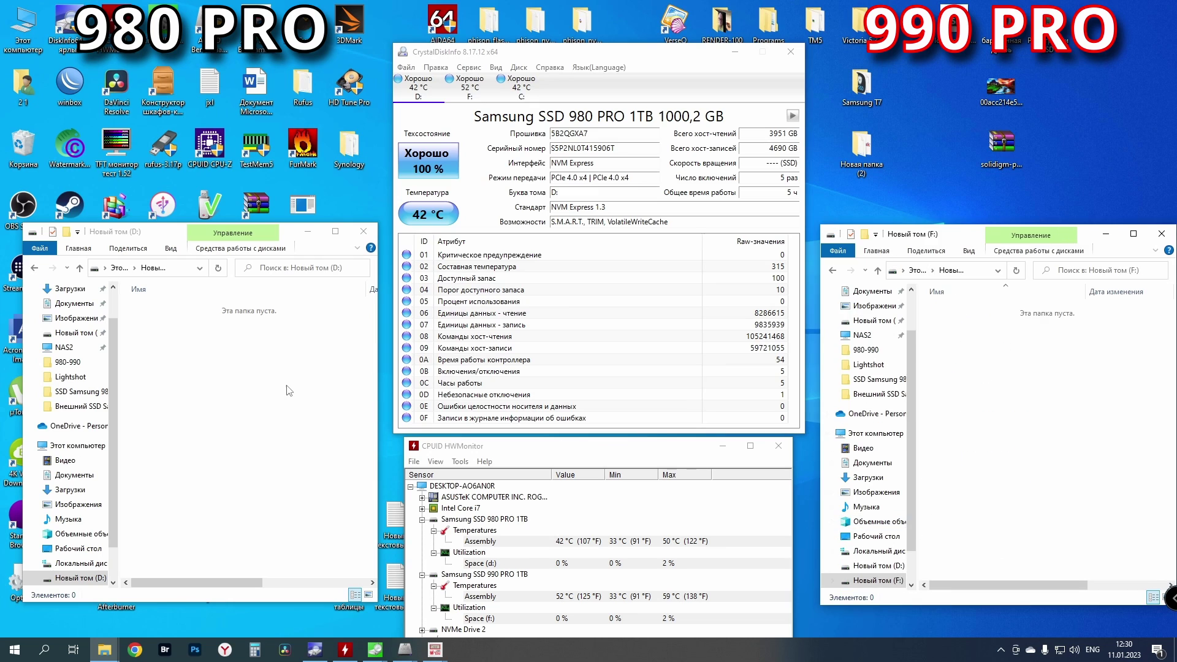
- Check drive D: under This PC in the 980 PRO window and slightly reposition the drive F: window
left_click(153, 271)
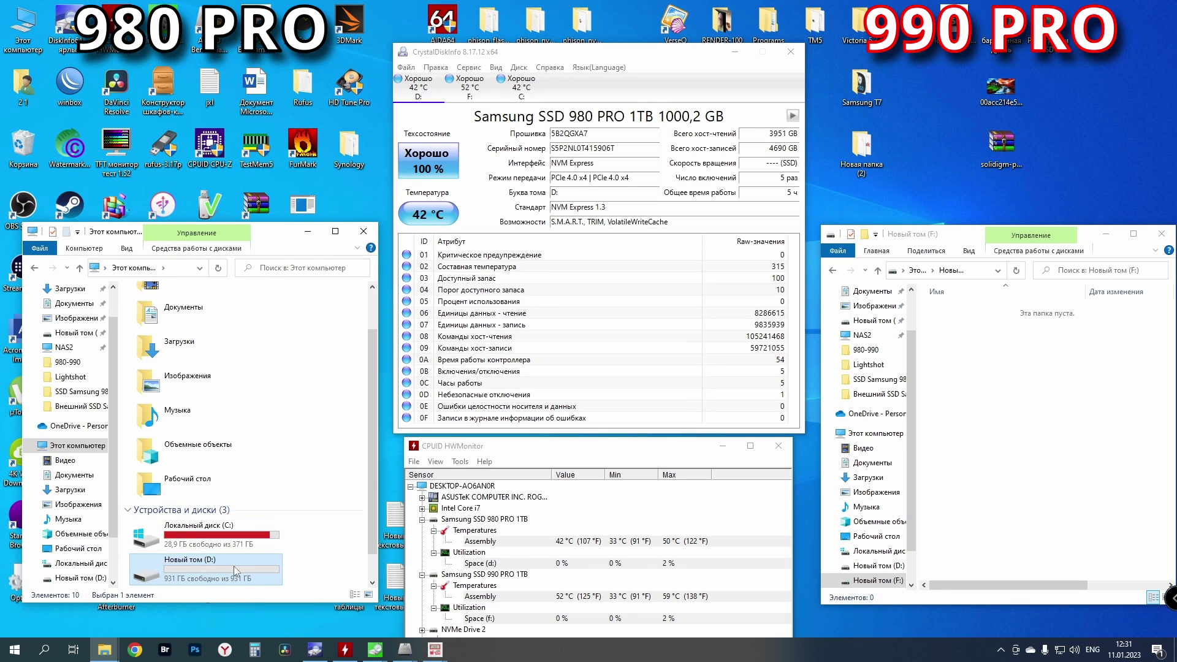
left_click(1006, 360)
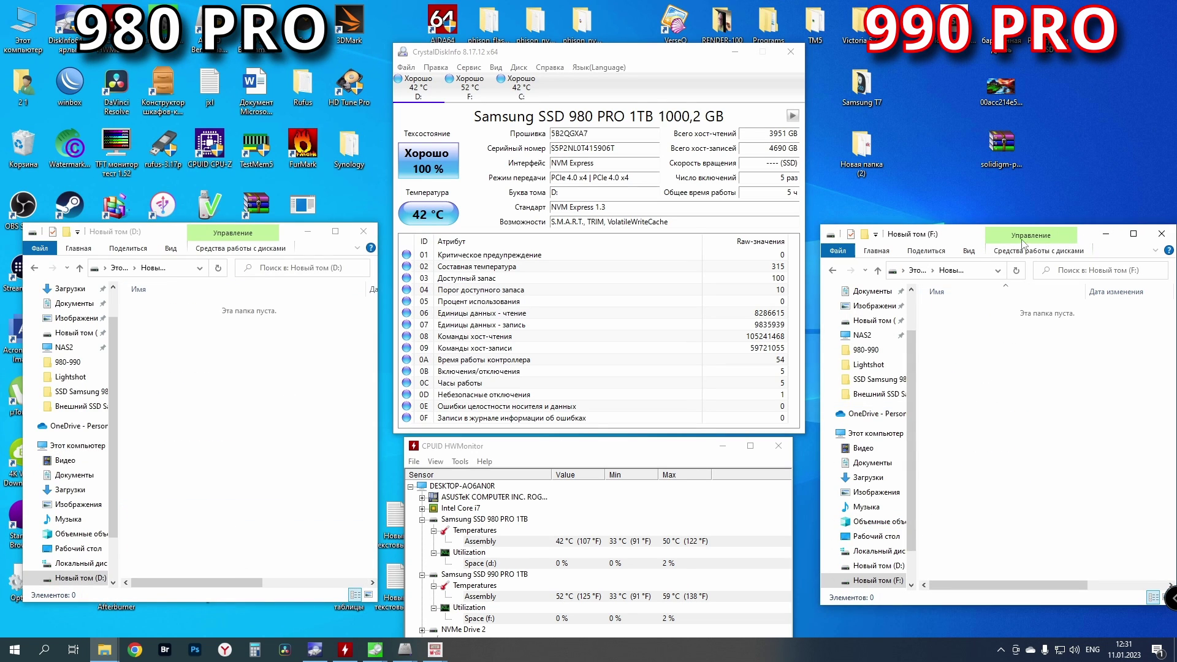
left_click_drag(1025, 240, 1020, 246)
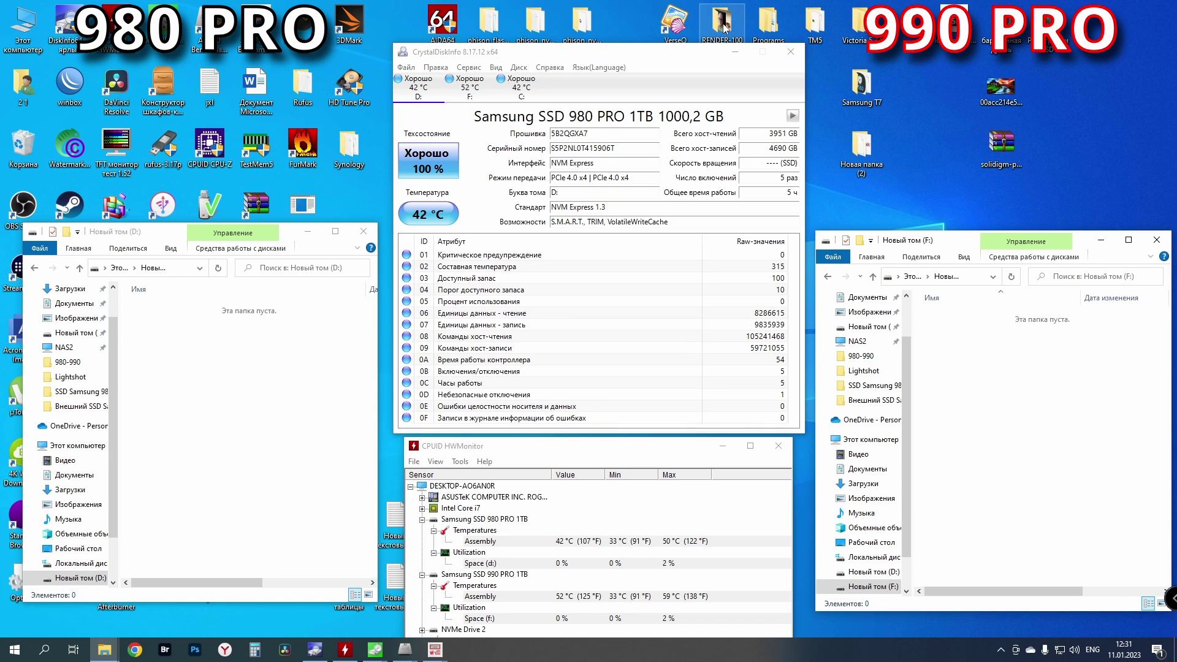
- Copy the RENDER-100 folder from the desktop to drive D: and move the copy progress window above that drive's folder window
left_click_drag(728, 30, 166, 385)
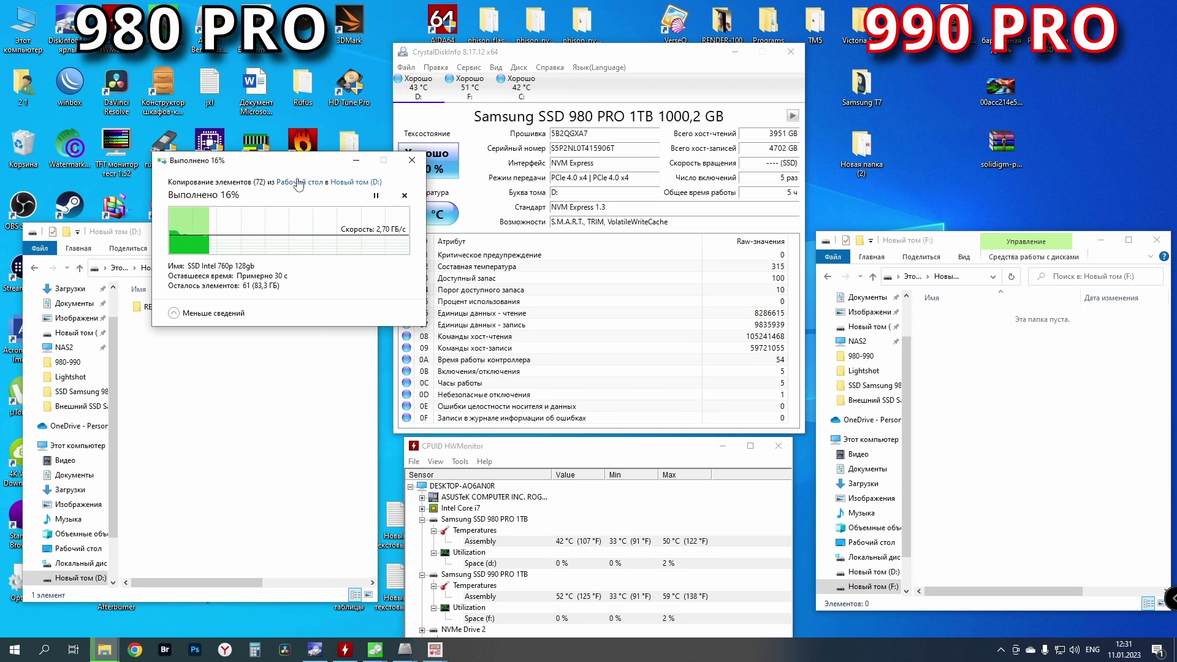
left_click_drag(303, 165, 225, 52)
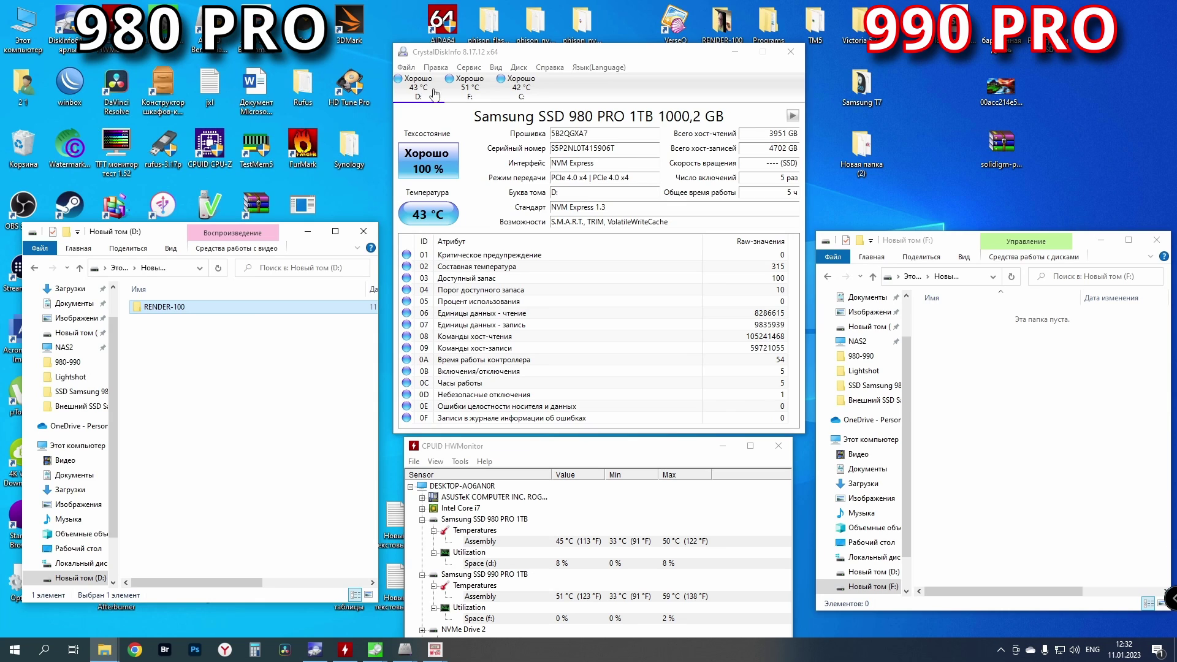
- Copy the RENDER-100 folder from the desktop to drive F: and move the copy progress window above that drive's folder window
left_click(723, 25)
left_click_drag(723, 25, 1030, 358)
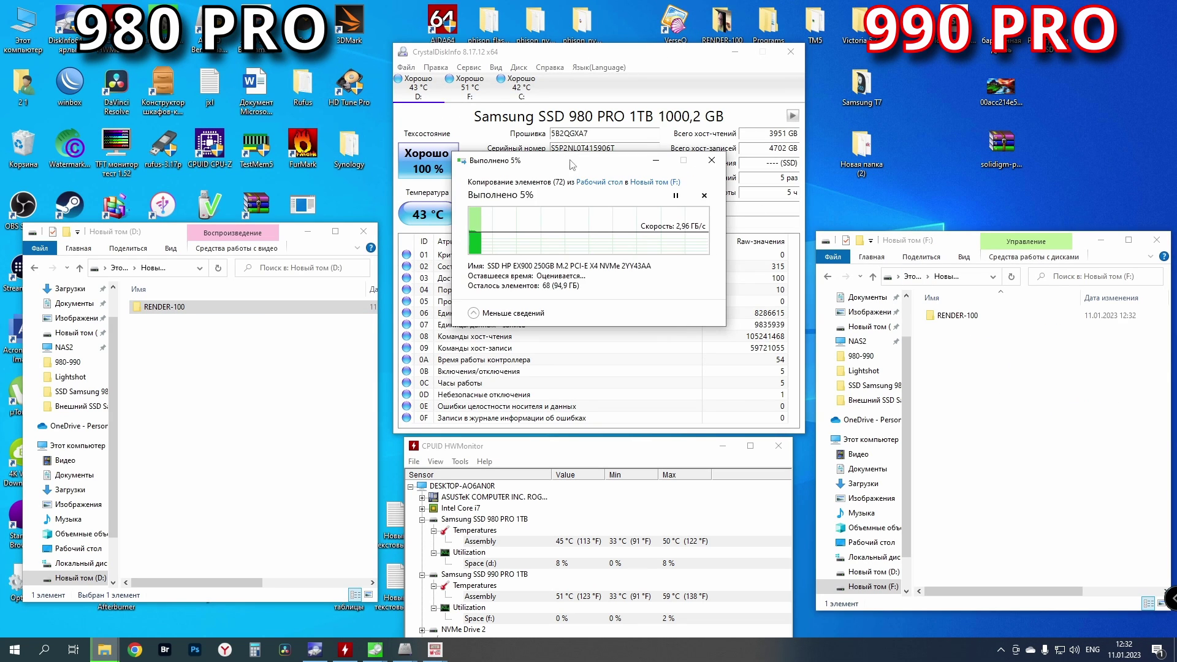
left_click_drag(705, 160, 1109, 35)
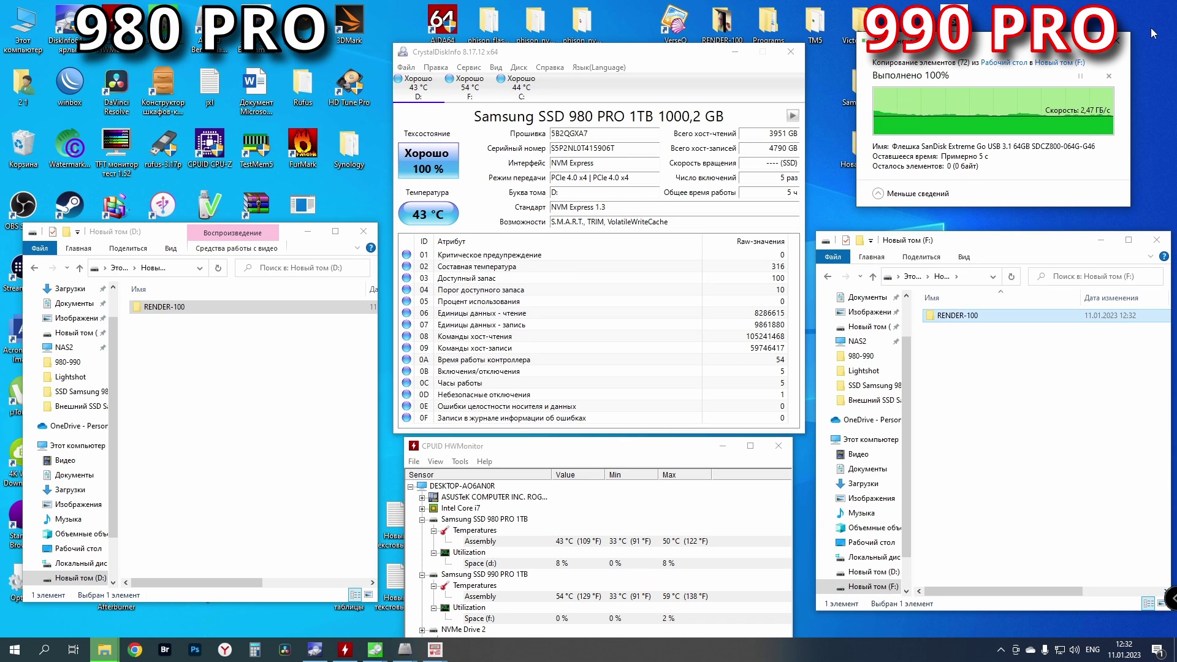
left_click(1035, 435)
left_click(214, 423)
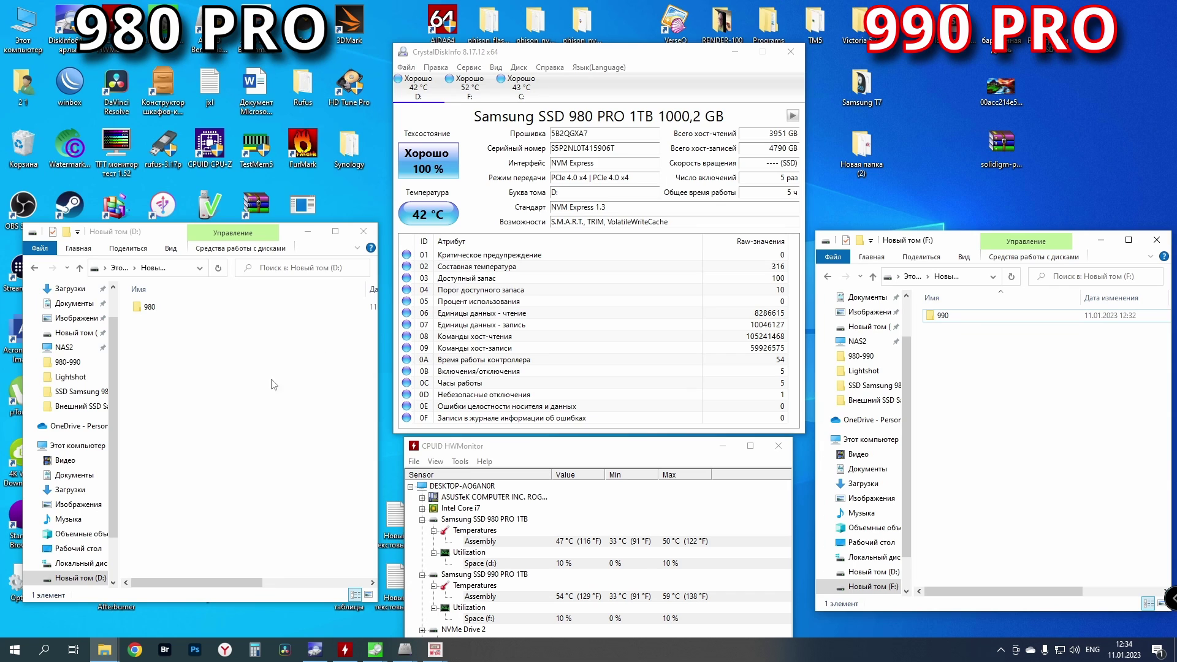
- Open the drive optimization tool from drive D:'s properties and optimize drive D:
right_click(994, 425)
right_click(245, 357)
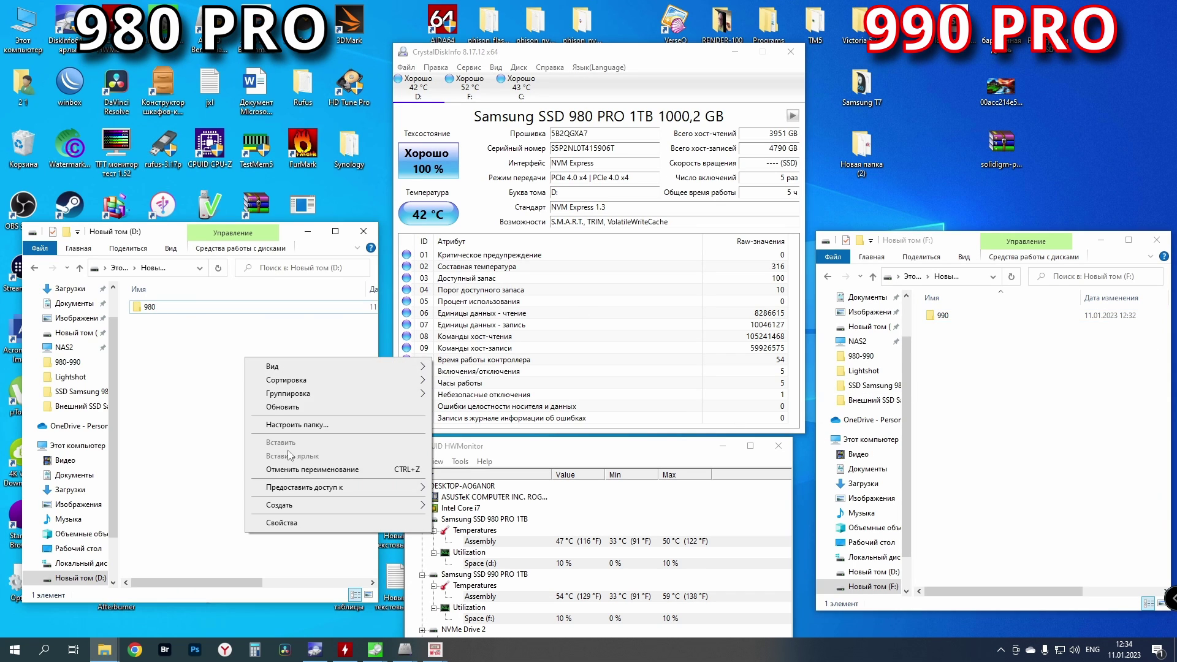
left_click(282, 523)
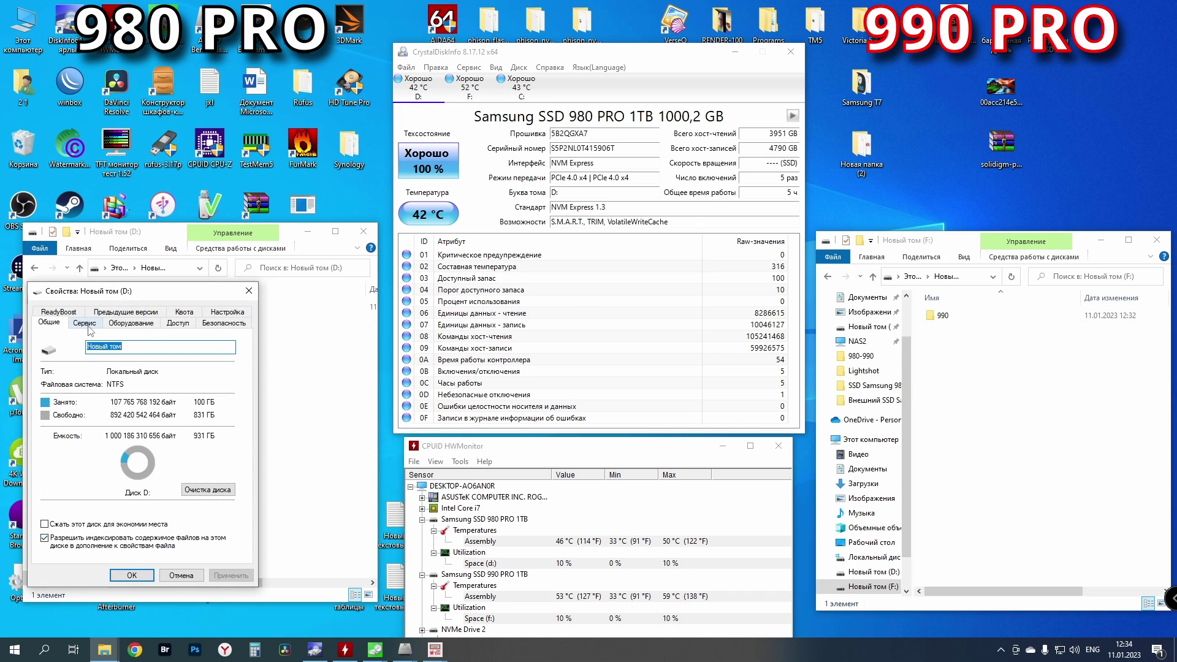
left_click(90, 331)
left_click(170, 438)
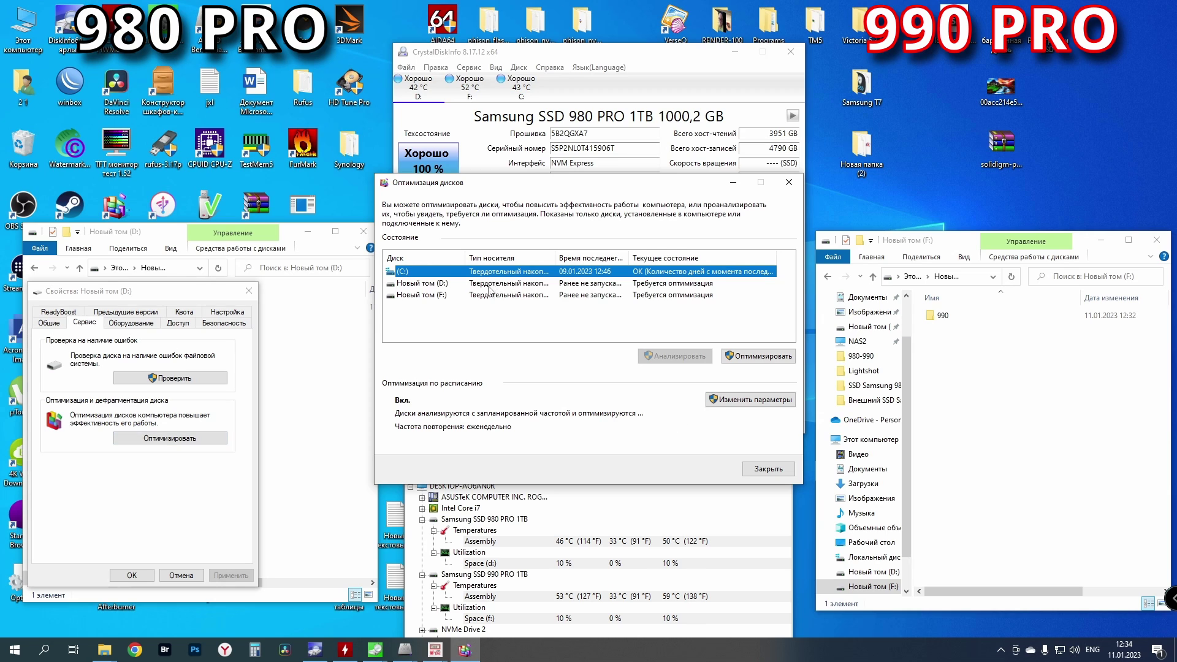
left_click(489, 284)
left_click(758, 356)
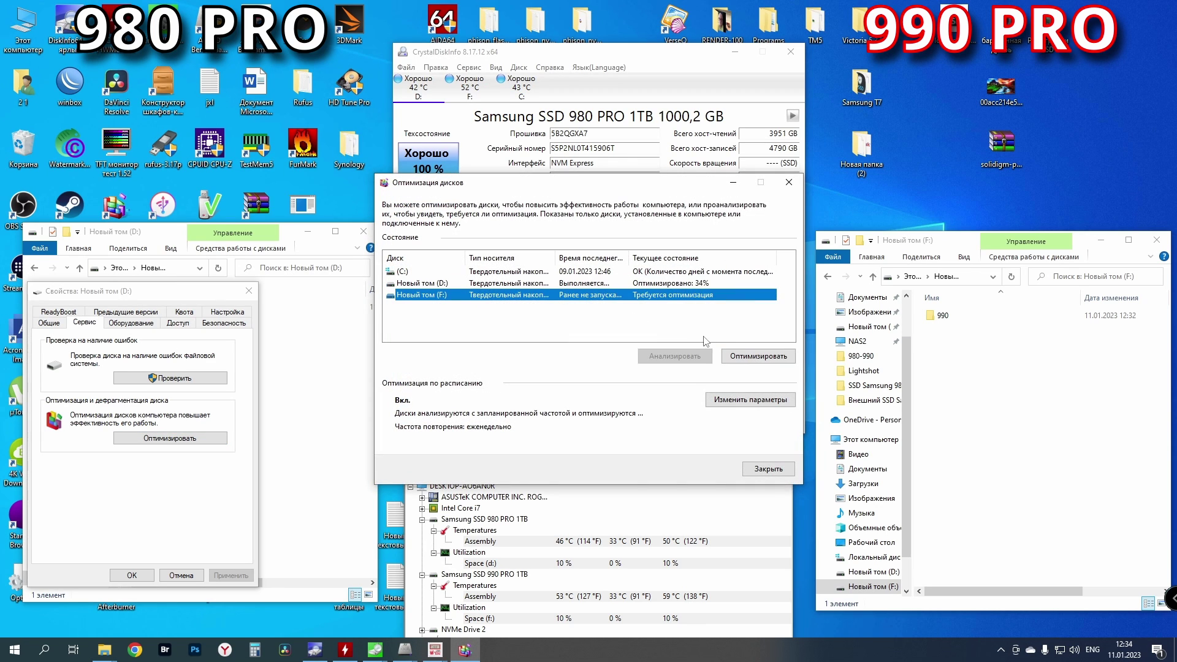
- Optimize drive F: as well, and close the drive properties and the optimization tool
left_click(743, 357)
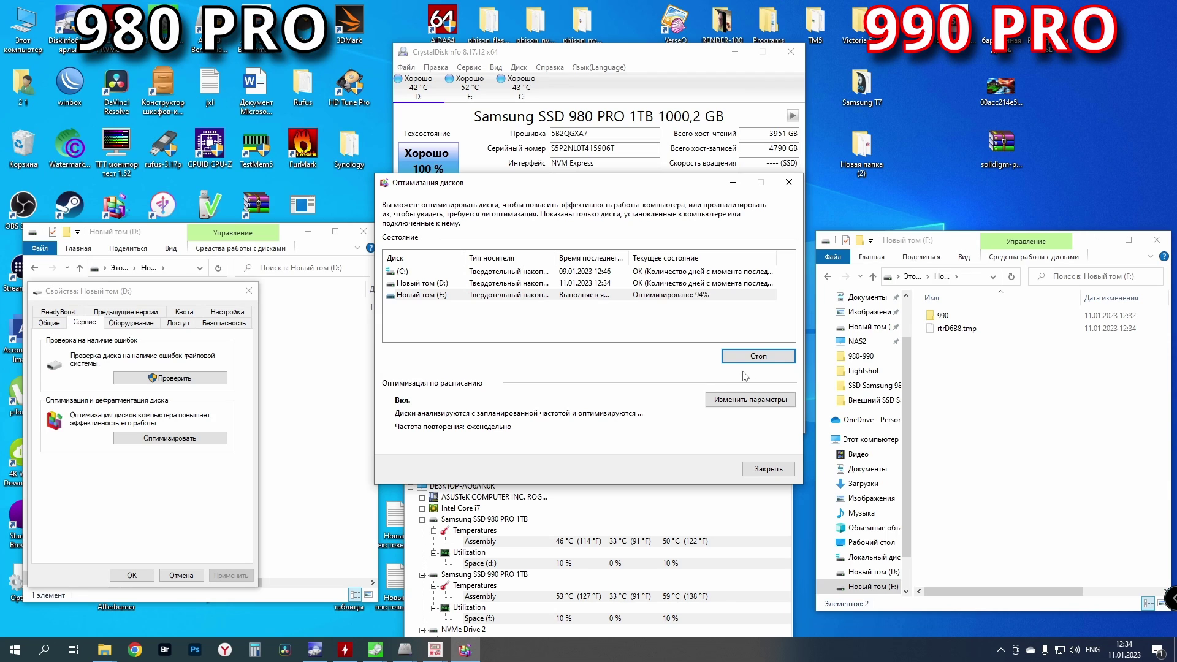
left_click(249, 291)
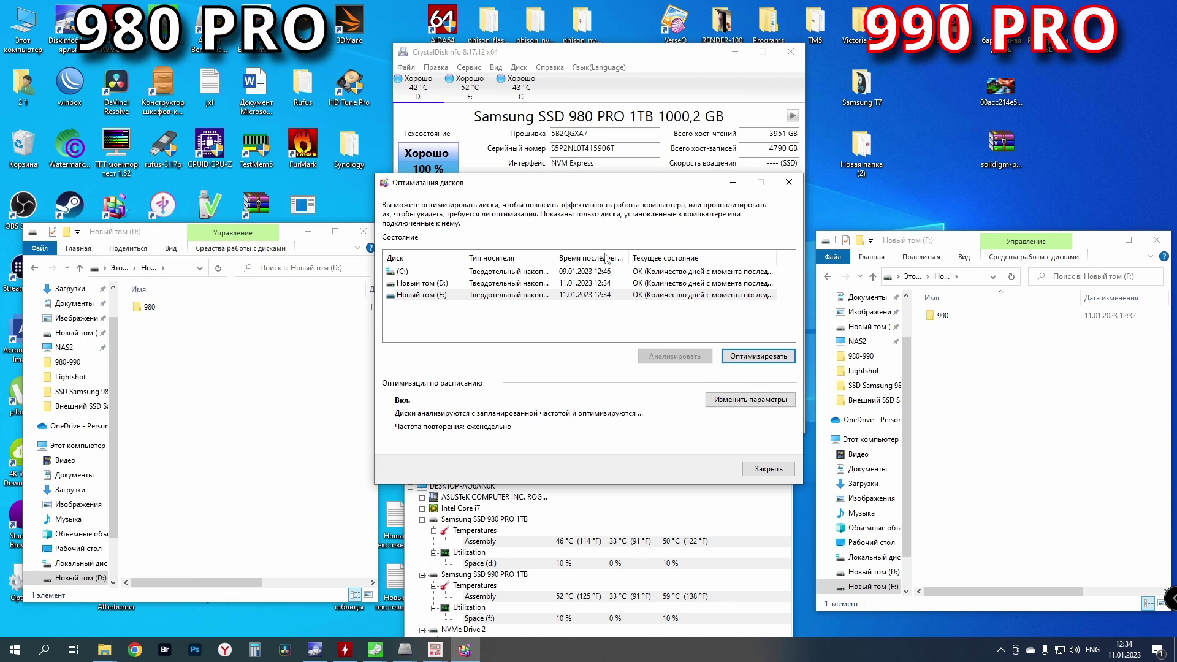
left_click(789, 183)
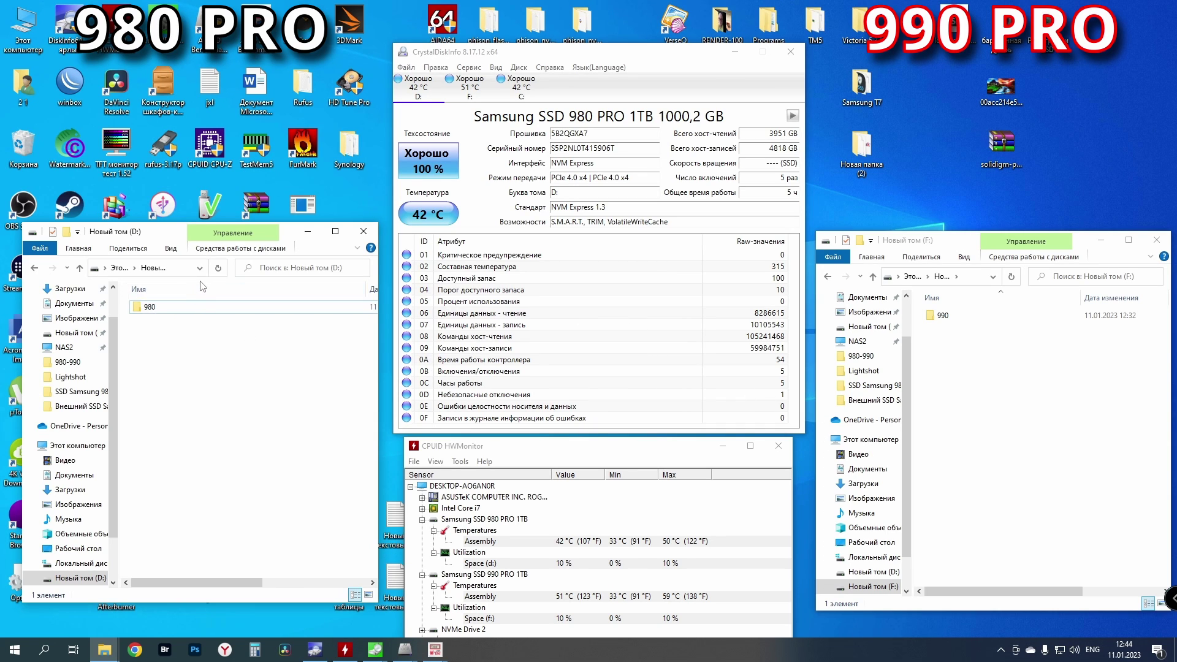
- Copy the 980 folder from drive D: to drive F:, and the 990 folder from drive F: to drive D:
left_click(175, 311)
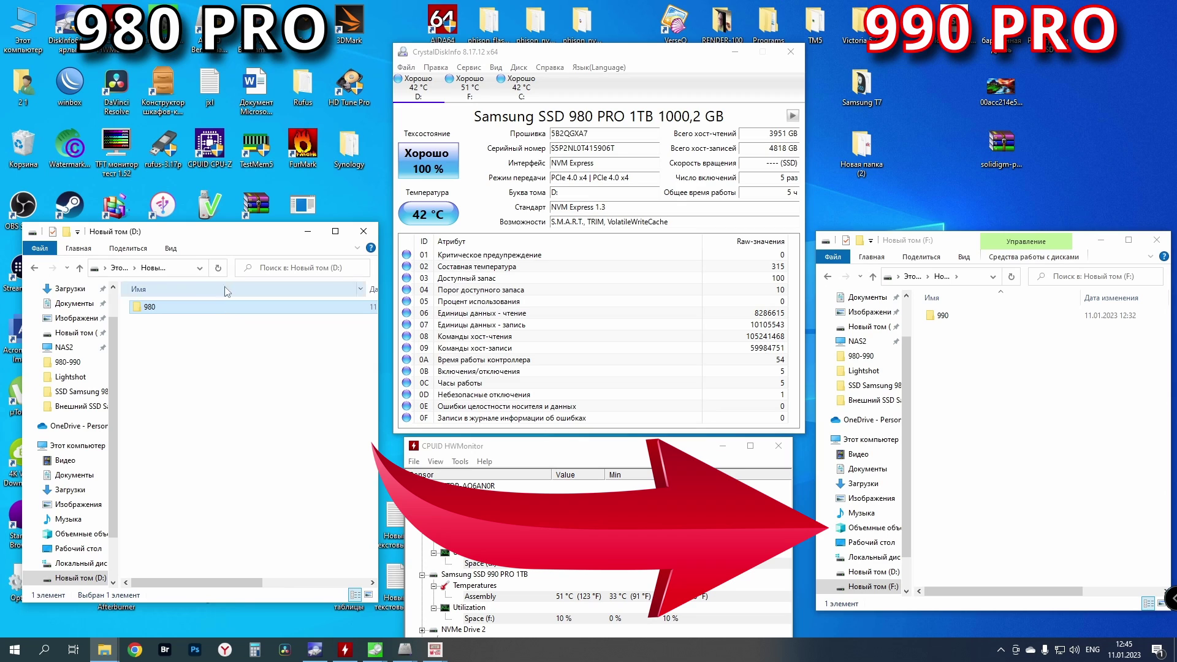
left_click_drag(156, 308, 950, 453)
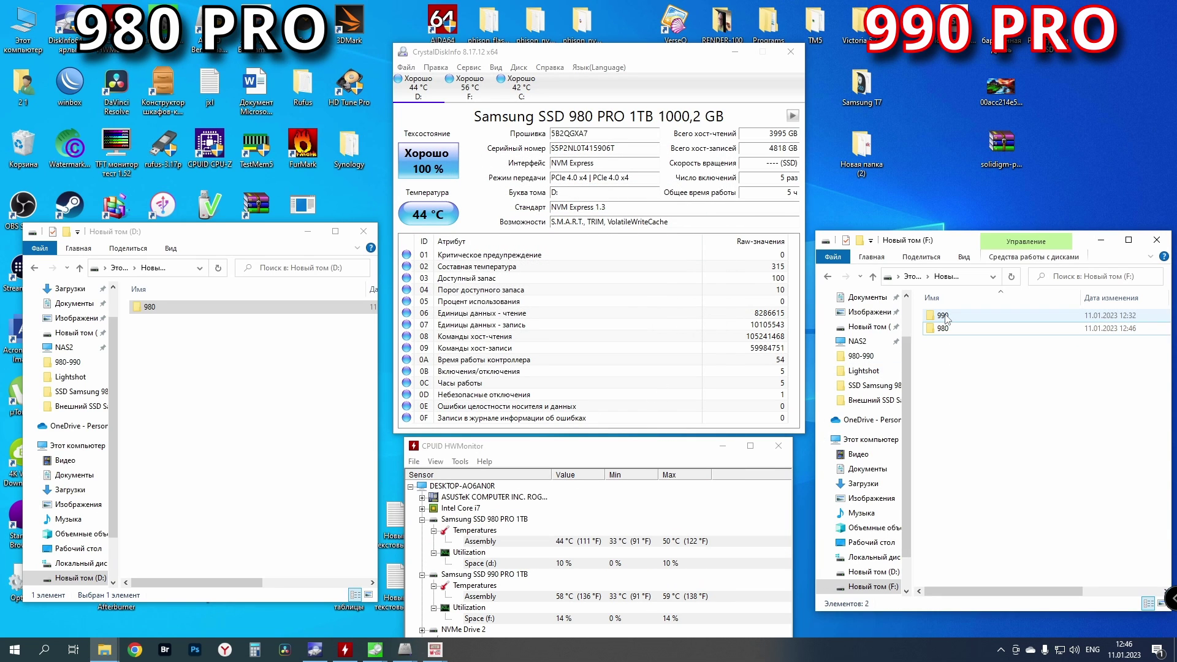
left_click_drag(944, 316, 222, 375)
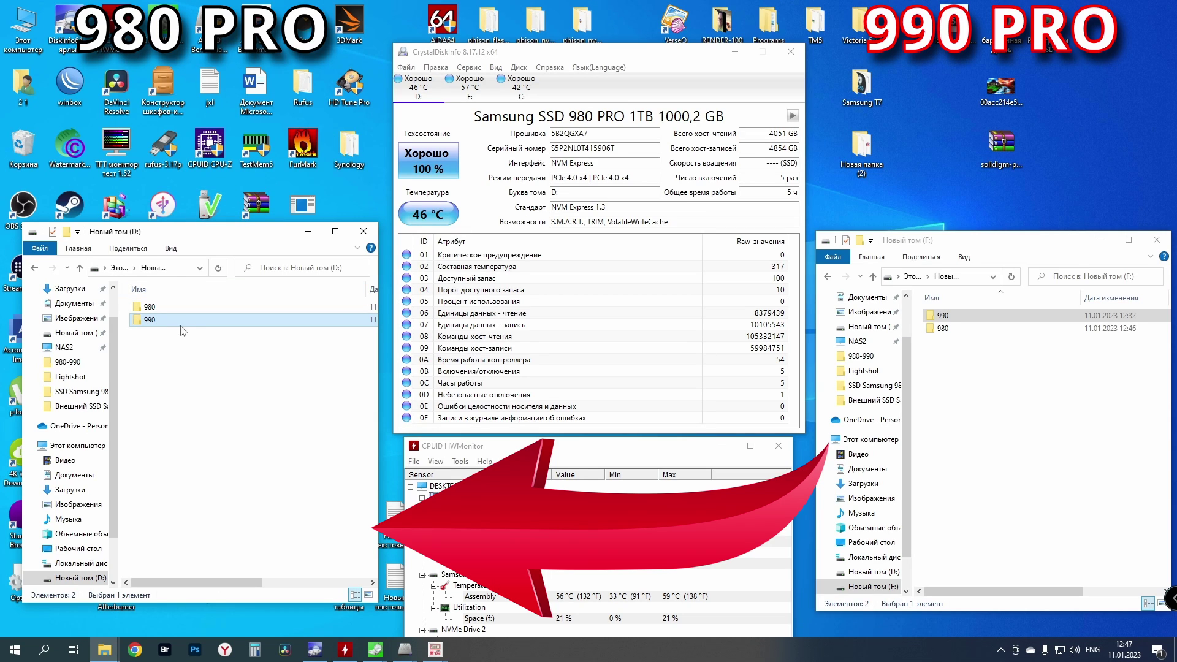
- Rename the copied 990 folder on drive D: as 1
key("F2")
type("1")
left_click(210, 362)
- Copy the 990 folder from drive F: to drive D: once more, next to the folder named 1
left_click(990, 394)
left_click(942, 317)
left_click(319, 416)
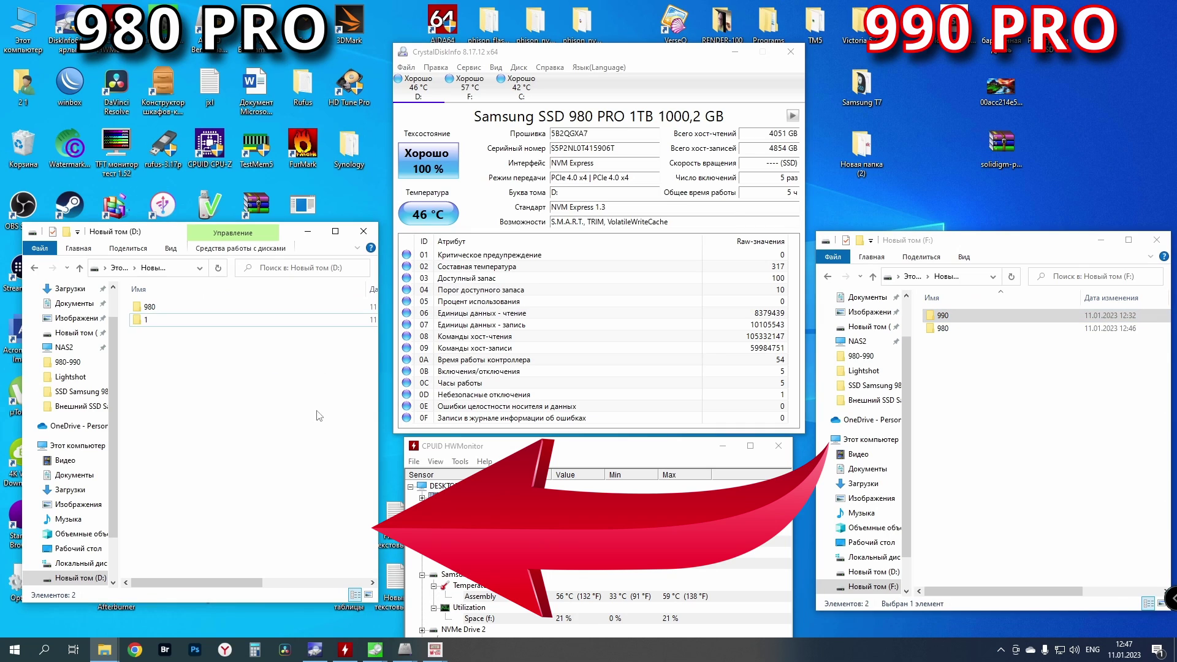
key("ctrl+v")
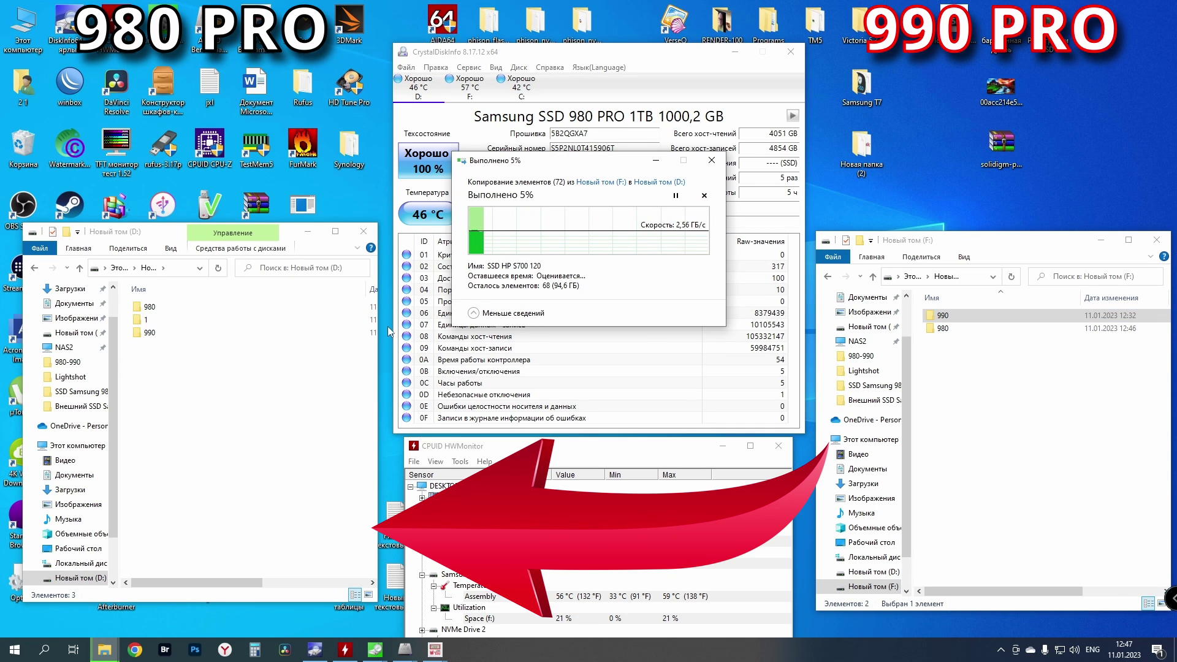